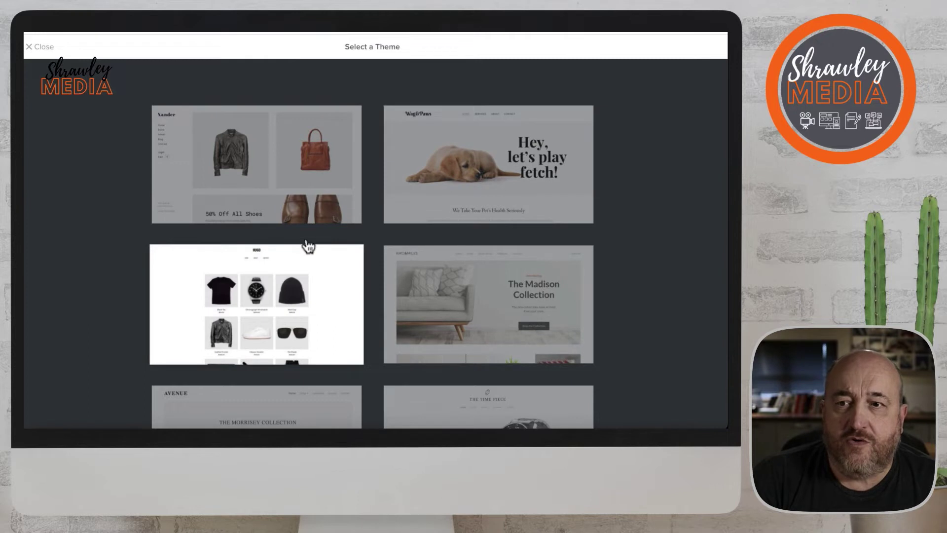
# - Examine the designs offered in the theme gallery, from the store themes down to the end of the list
pyautogui.scroll(-5, 318, 231)
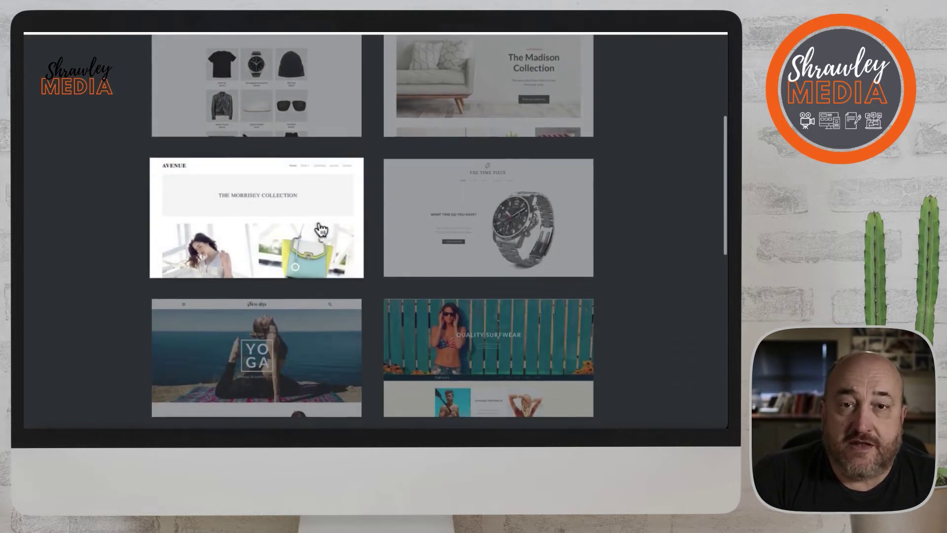
pyautogui.scroll(-2, 321, 229)
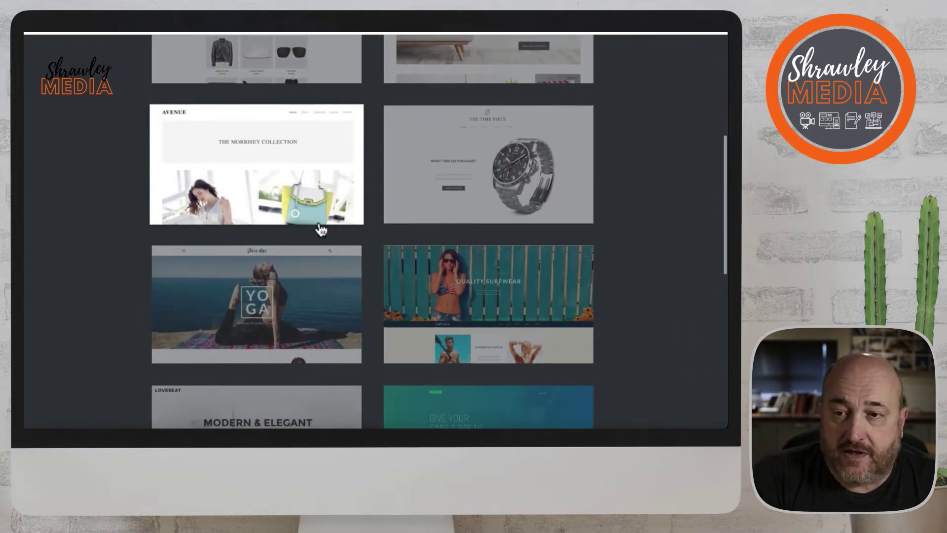
pyautogui.scroll(-4, 321, 229)
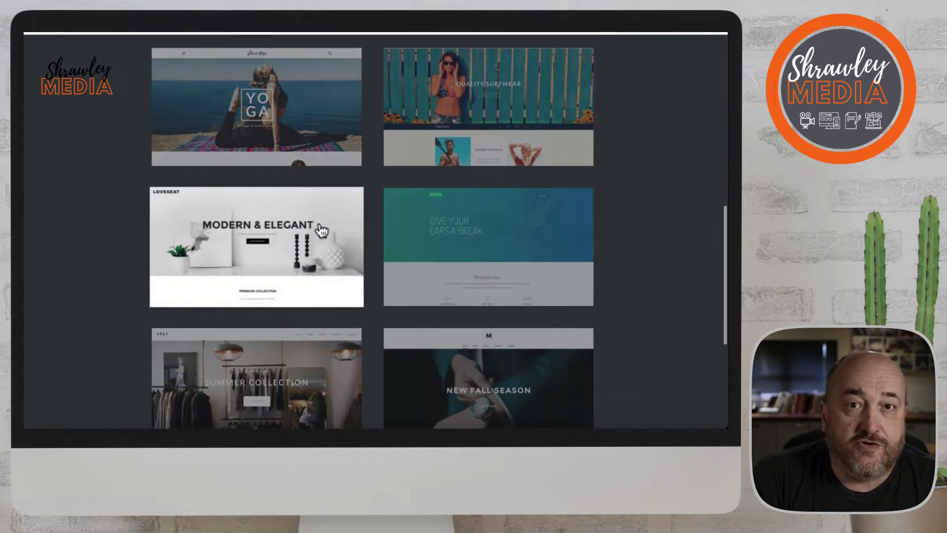
pyautogui.scroll(-3, 320, 229)
pyautogui.scroll(-2, 320, 229)
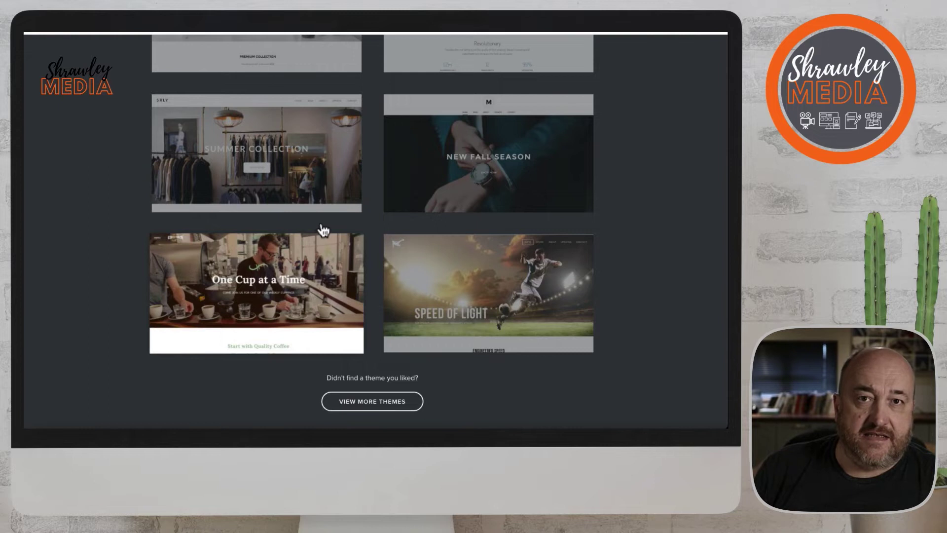
pyautogui.scroll(12, 323, 229)
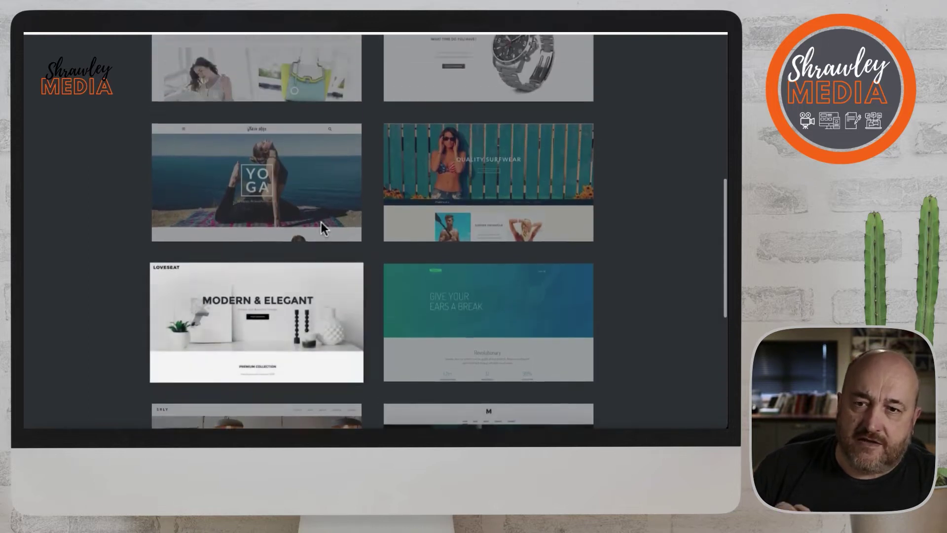
pyautogui.scroll(3, 323, 230)
pyautogui.scroll(-4, 323, 229)
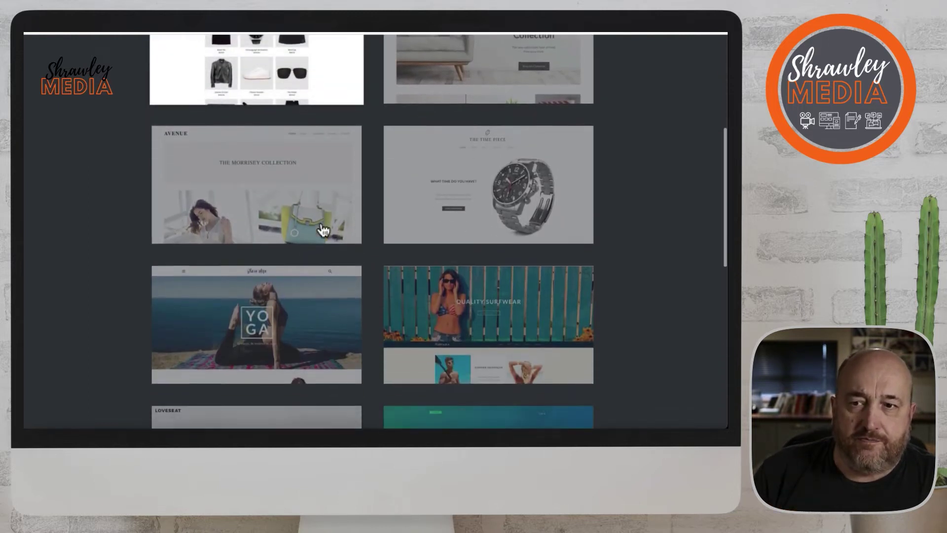
# - Preview the yoga theme and look over its navigation menu and the full length of its home page
pyautogui.click(310, 211)
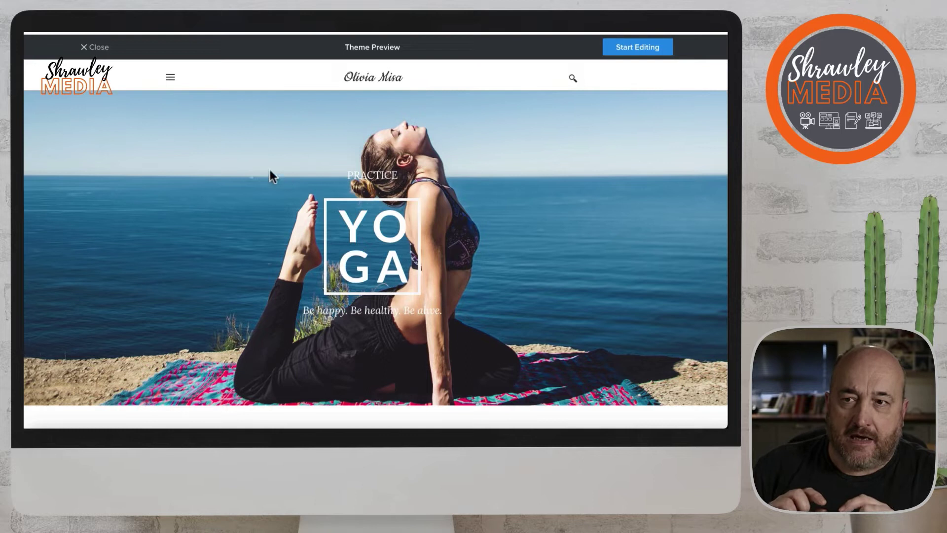
pyautogui.click(170, 78)
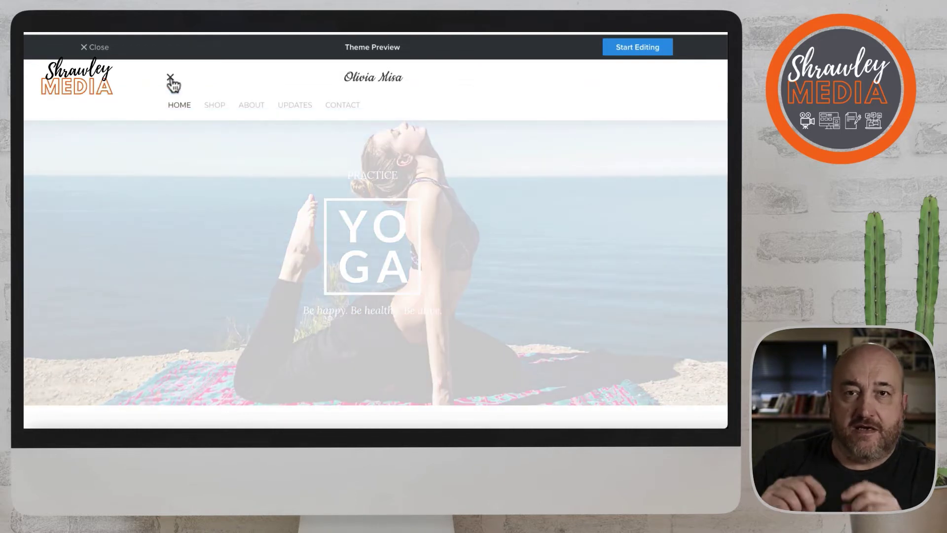
pyautogui.click(171, 78)
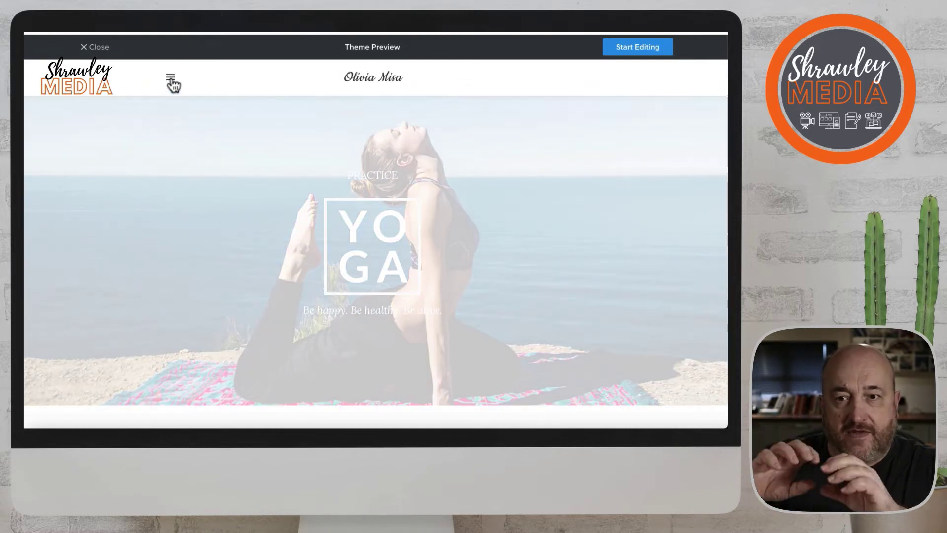
pyautogui.scroll(-10, 245, 160)
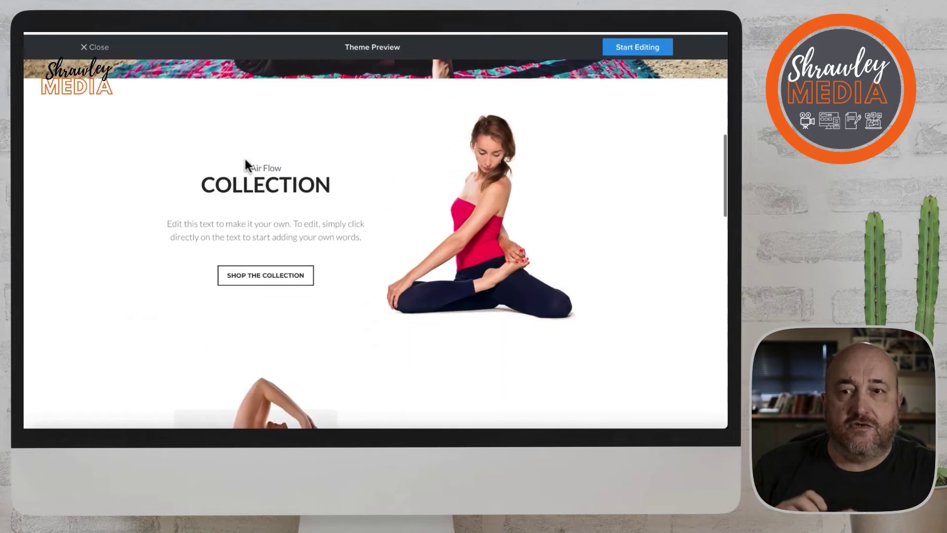
pyautogui.scroll(-10, 245, 162)
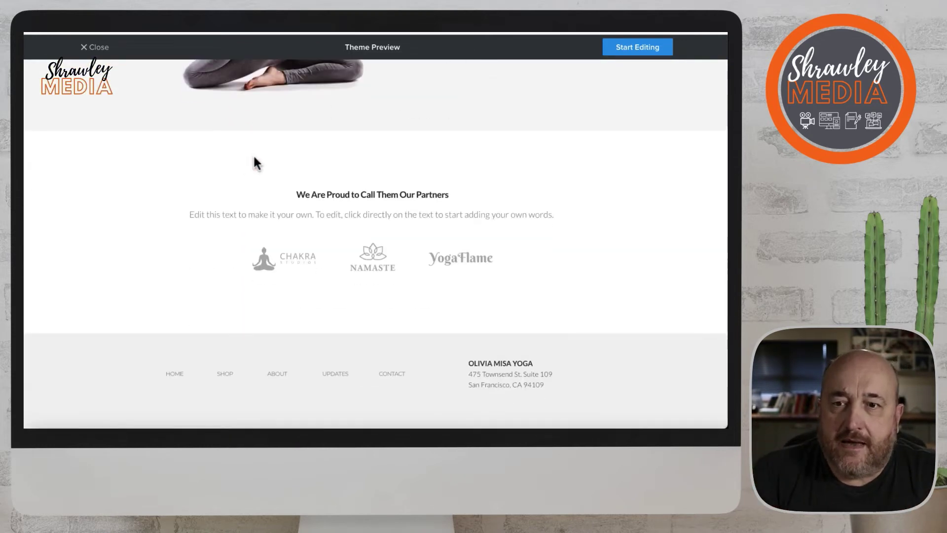
pyautogui.scroll(20, 255, 162)
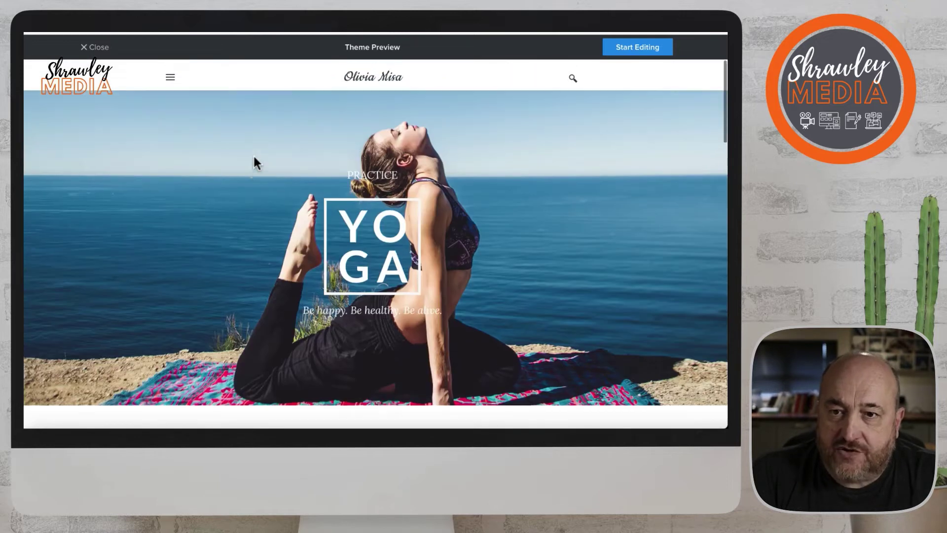
# - View the Shop and About pages in the yoga theme preview
pyautogui.click(170, 79)
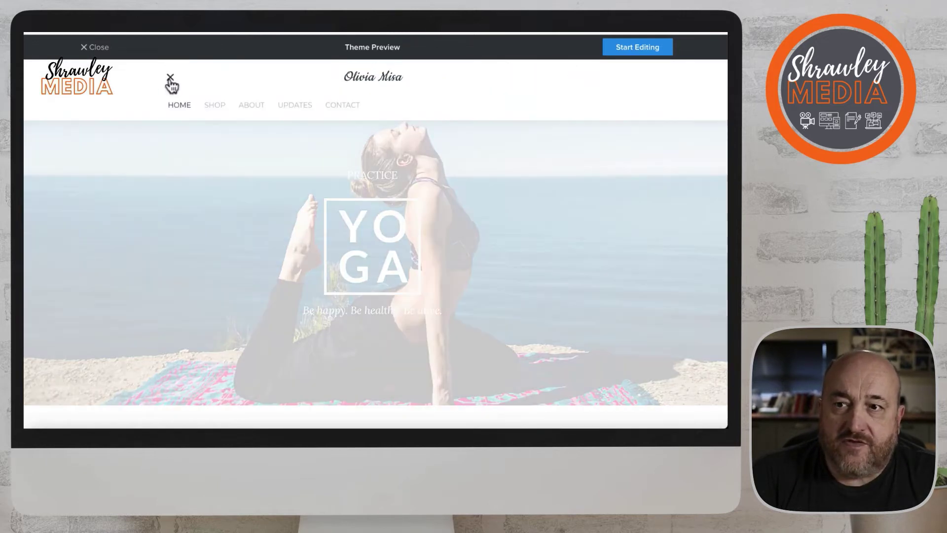
pyautogui.click(216, 107)
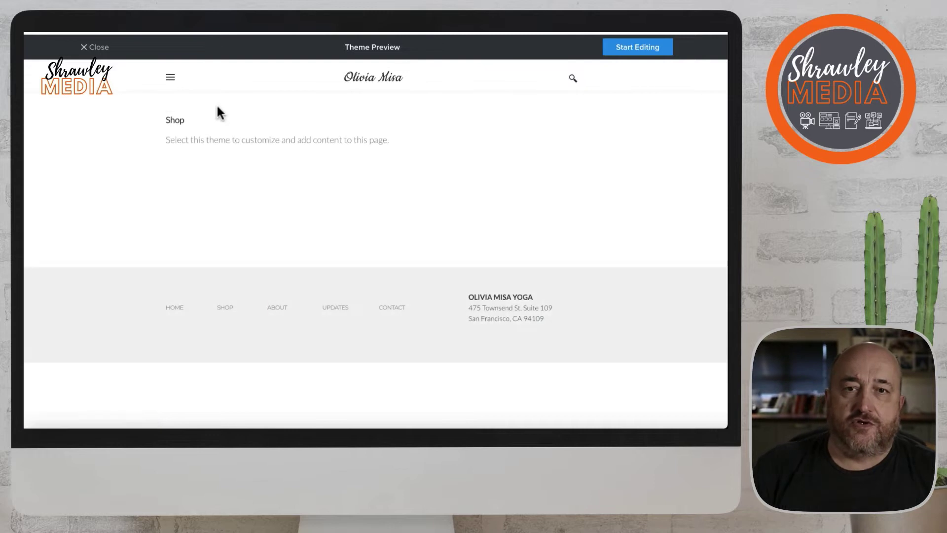
pyautogui.click(171, 79)
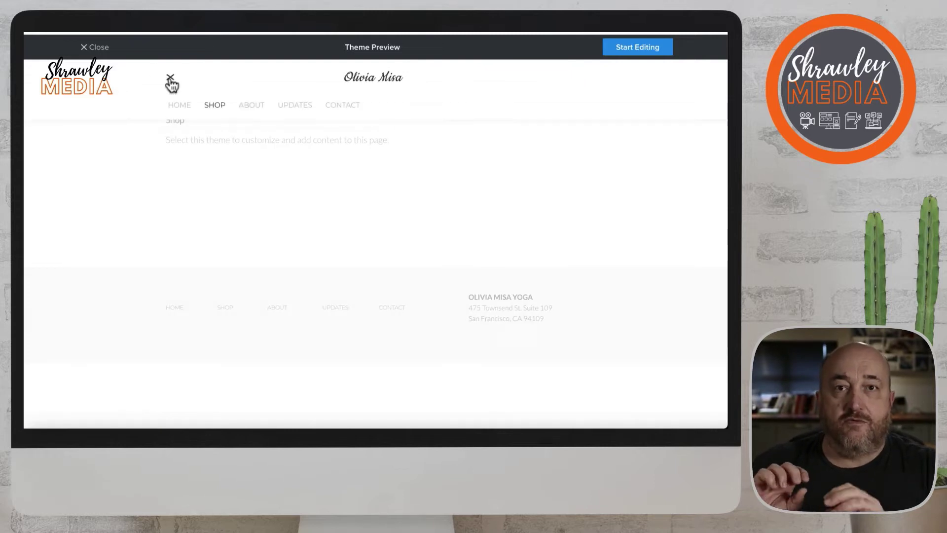
pyautogui.click(253, 105)
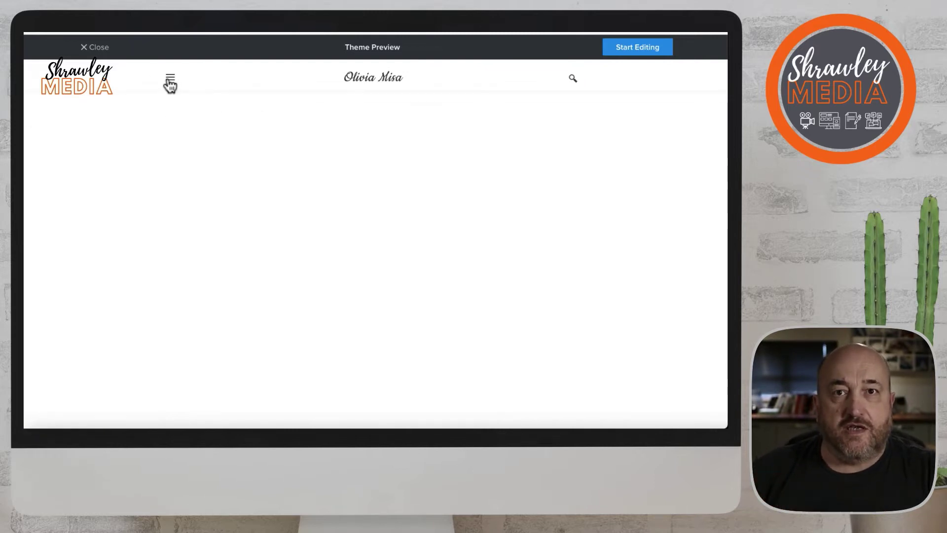
# - View the Updates and Contact pages of the yoga theme, and close its preview
pyautogui.click(170, 79)
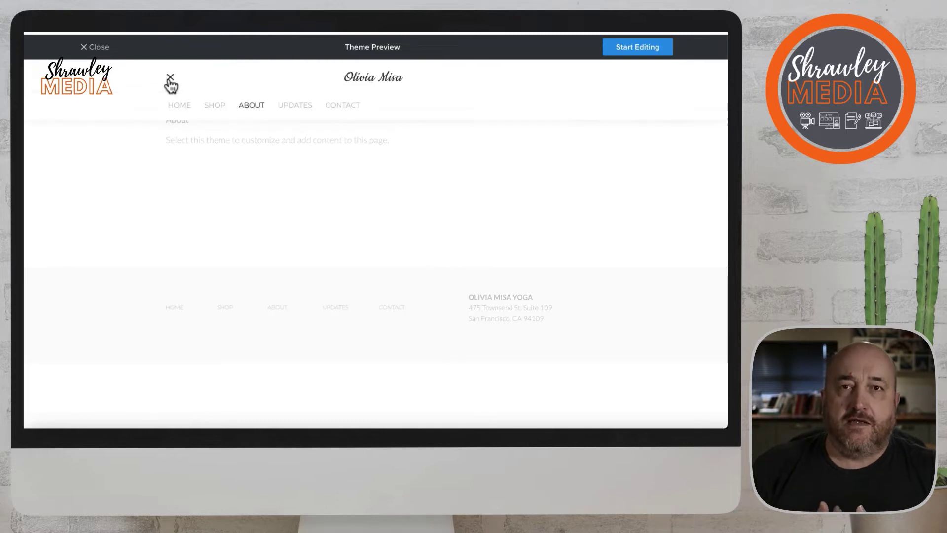
pyautogui.click(290, 109)
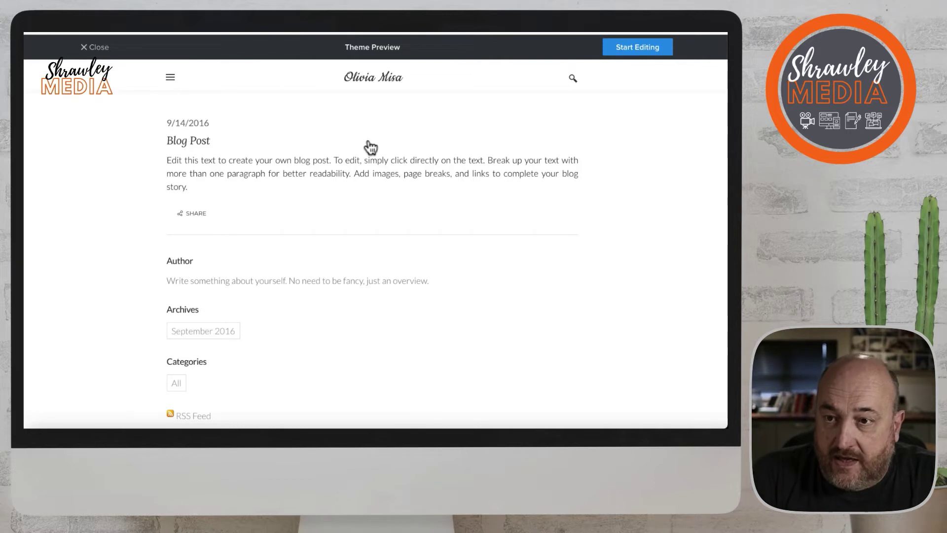
pyautogui.scroll(-3, 266, 232)
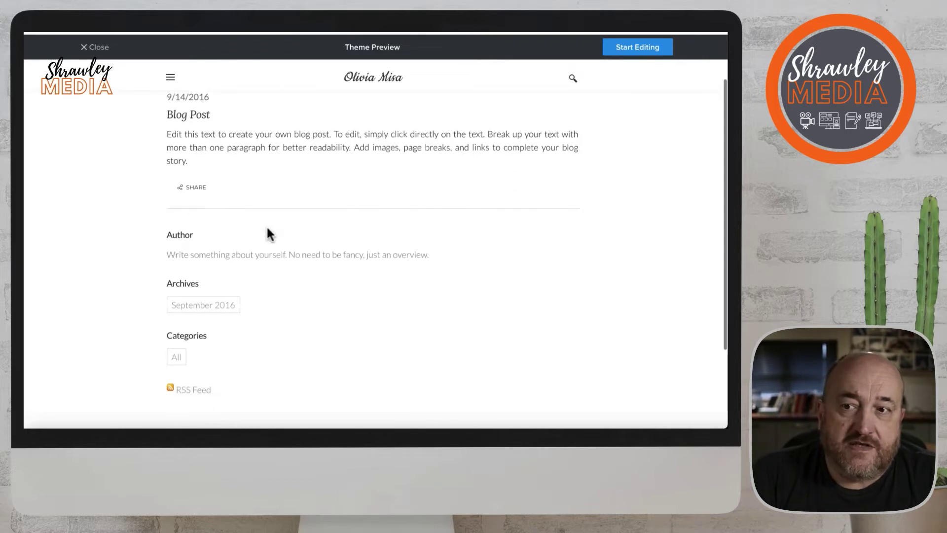
pyautogui.scroll(3, 266, 232)
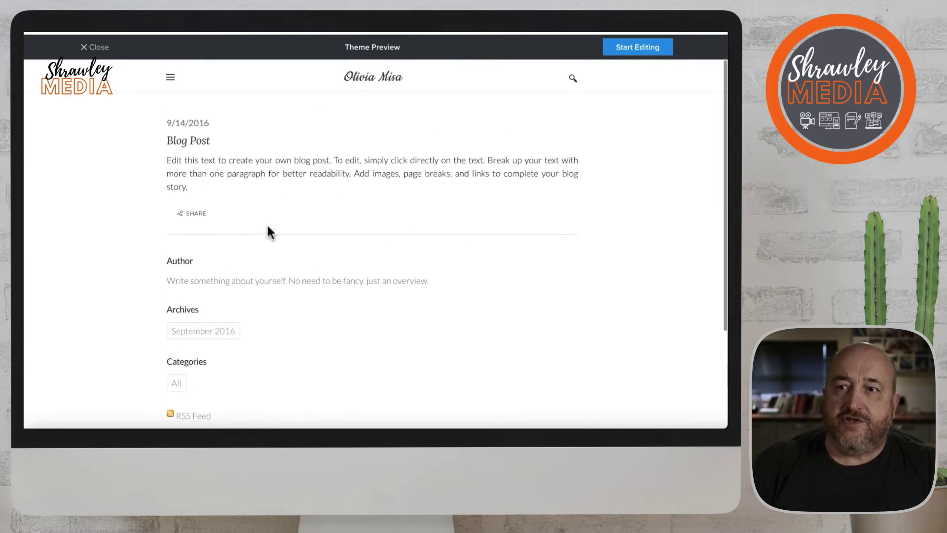
pyautogui.click(170, 79)
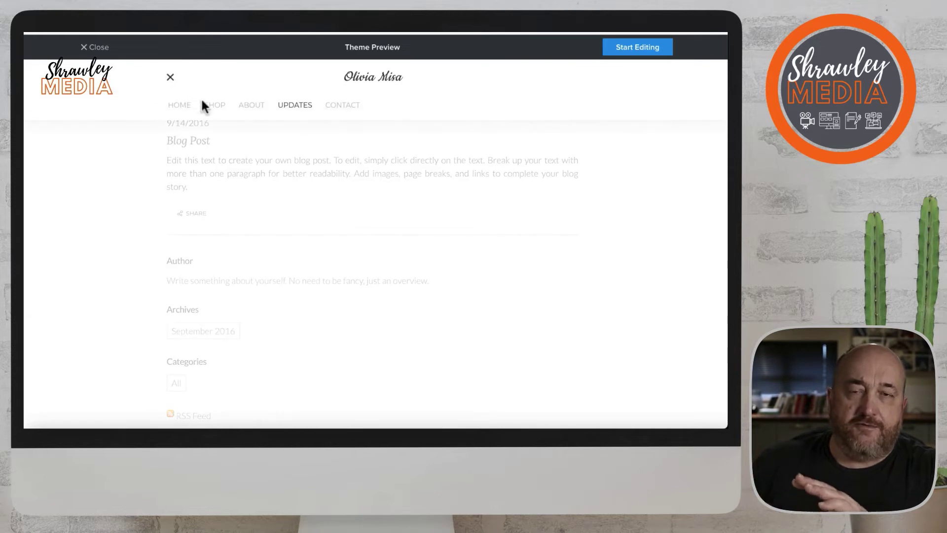
pyautogui.click(335, 110)
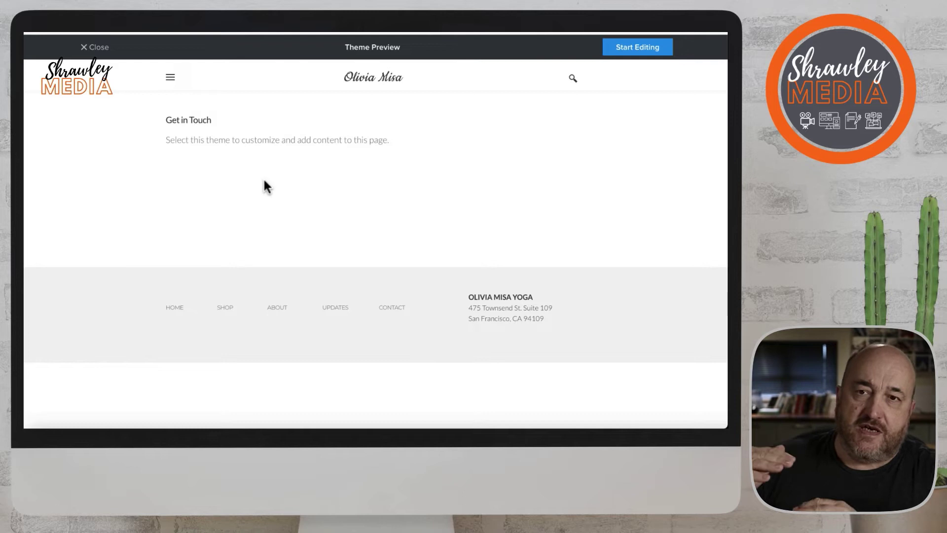
pyautogui.click(95, 47)
# - Preview the Quality Surfwear theme and look over its home page down to the newsletter sign-up and footer
pyautogui.scroll(7, 228, 201)
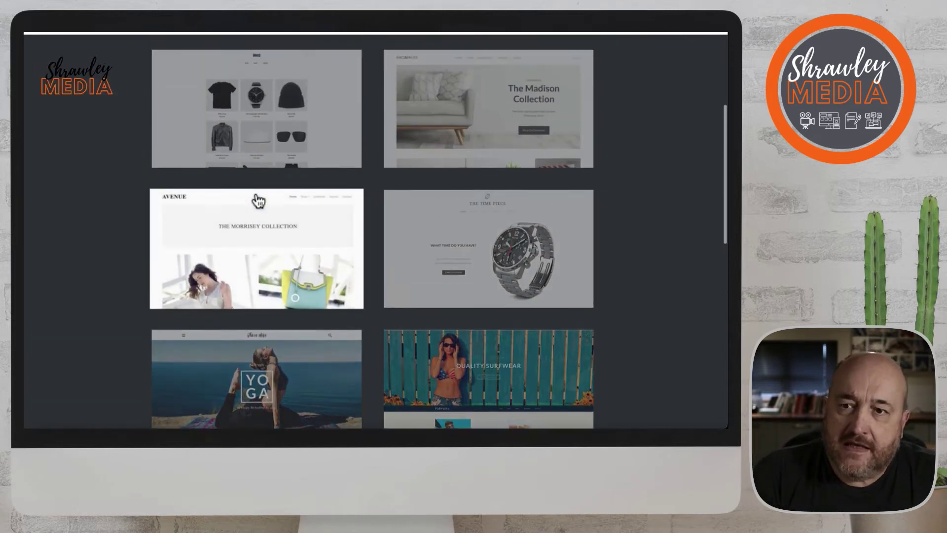
pyautogui.scroll(-10, 257, 201)
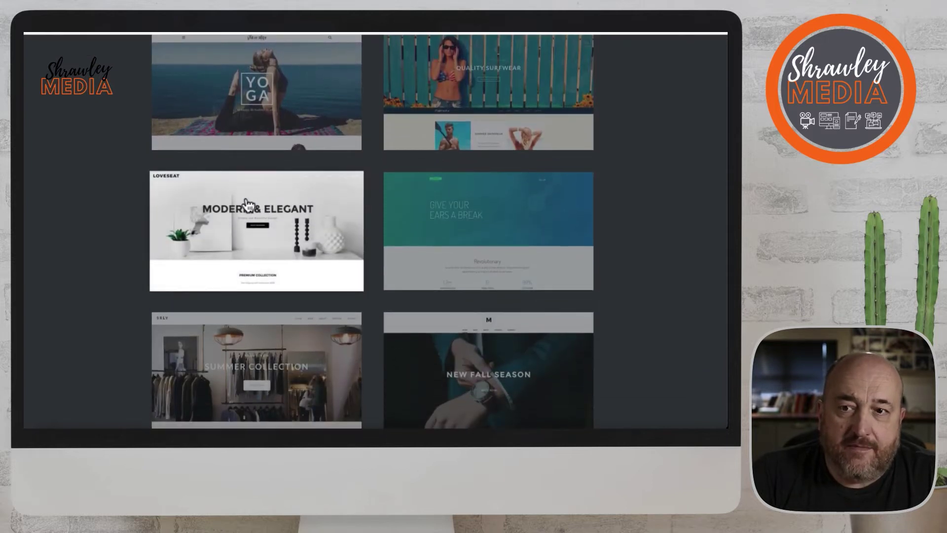
pyautogui.click(433, 86)
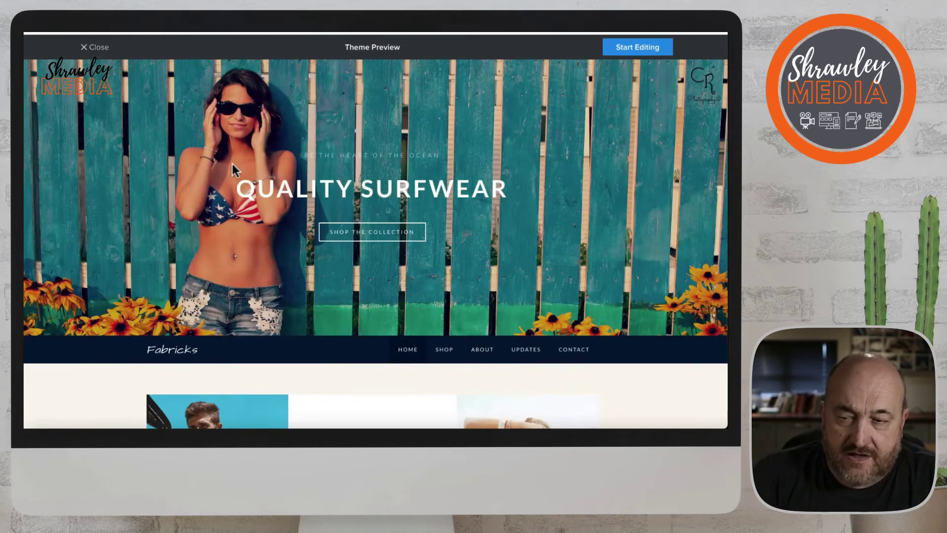
pyautogui.scroll(-4, 232, 164)
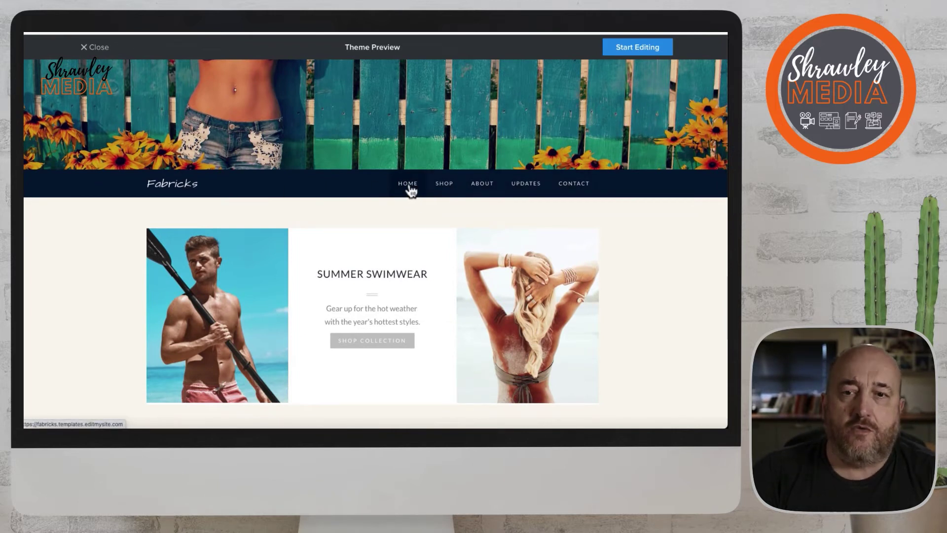
pyautogui.scroll(-10, 338, 224)
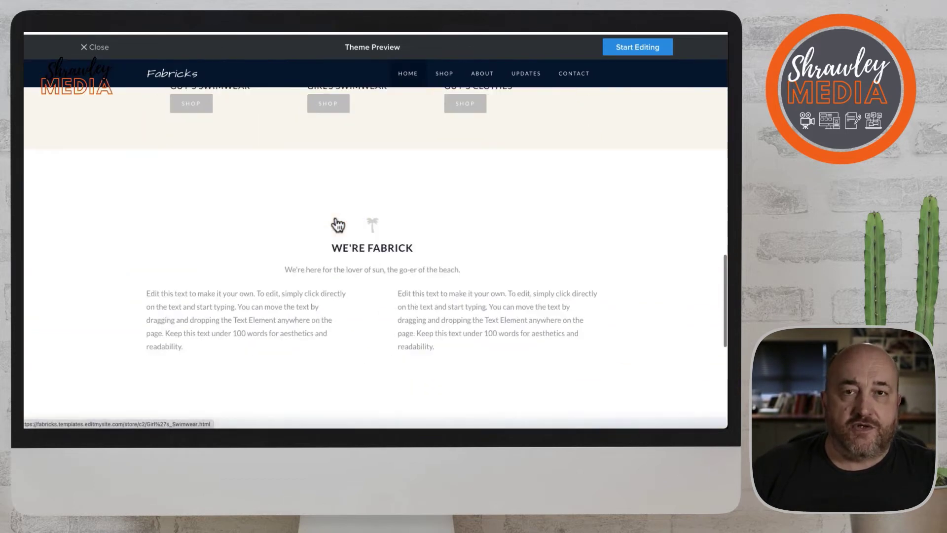
pyautogui.scroll(-8, 338, 225)
pyautogui.scroll(10, 335, 217)
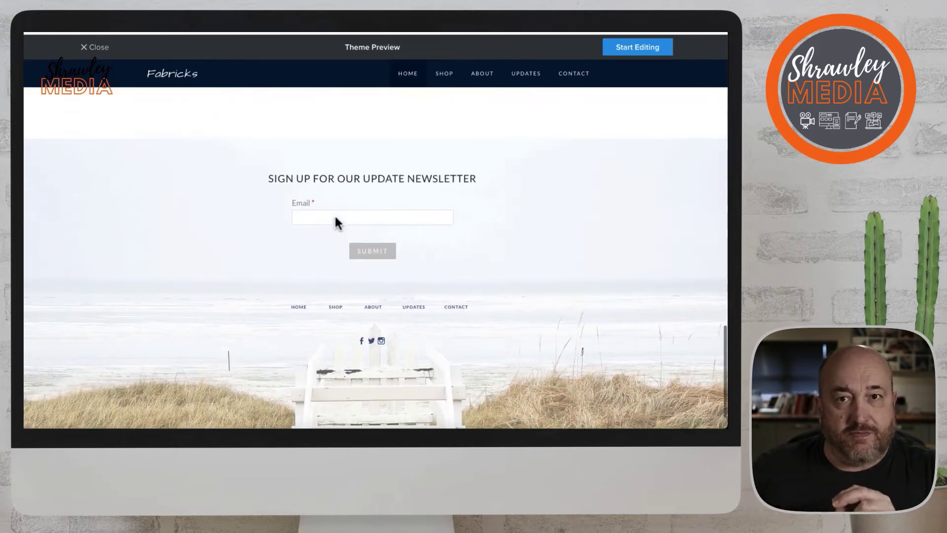
pyautogui.scroll(5, 335, 223)
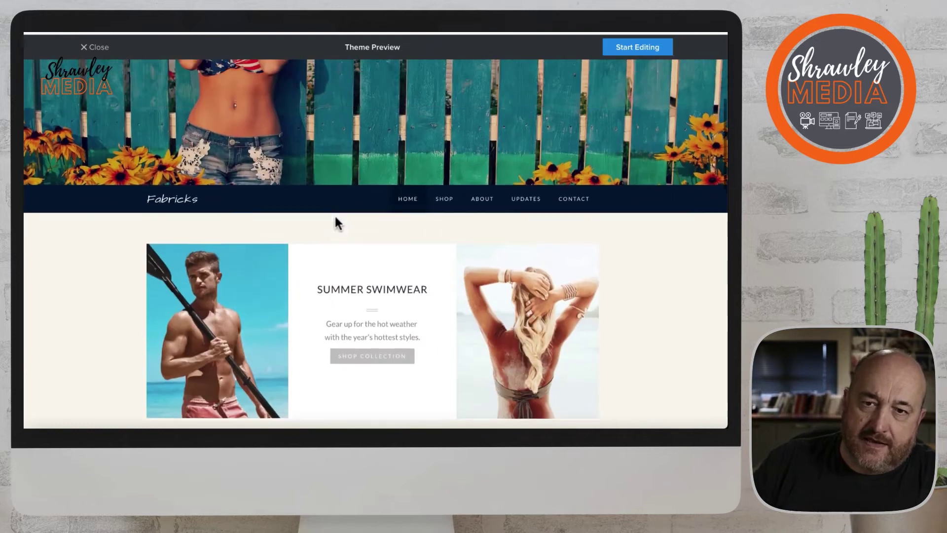
pyautogui.click(413, 235)
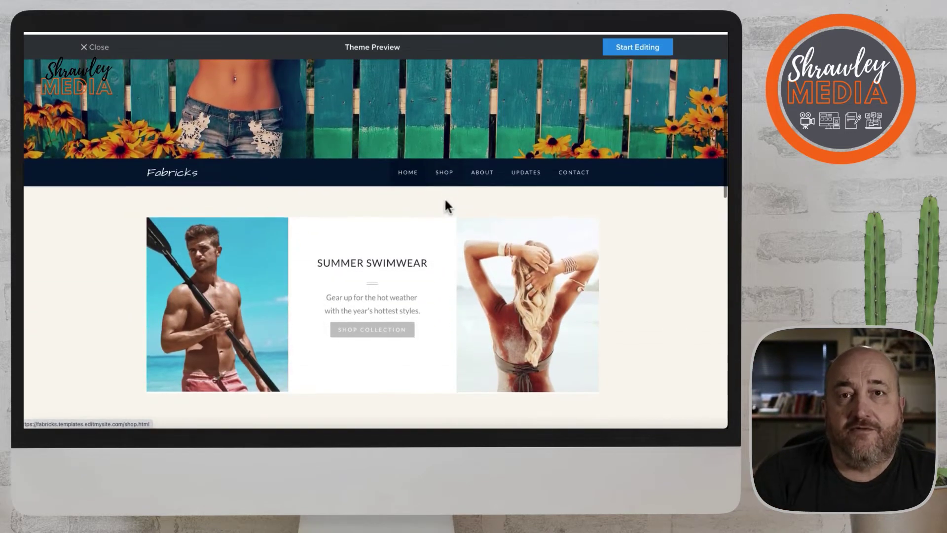
# - View the Shop and Updates pages of the surfwear theme, and return to the end of the theme gallery
pyautogui.click(444, 175)
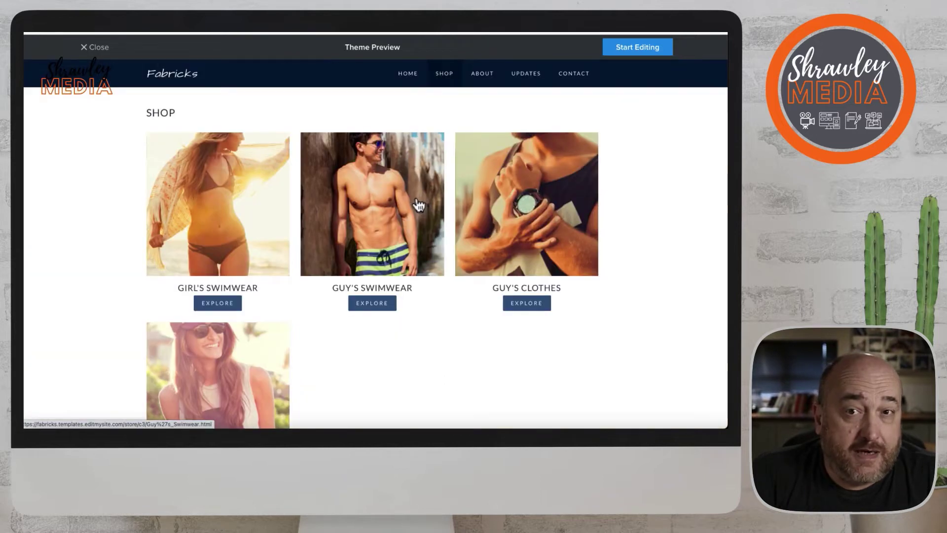
pyautogui.scroll(-3, 417, 205)
pyautogui.scroll(4, 416, 204)
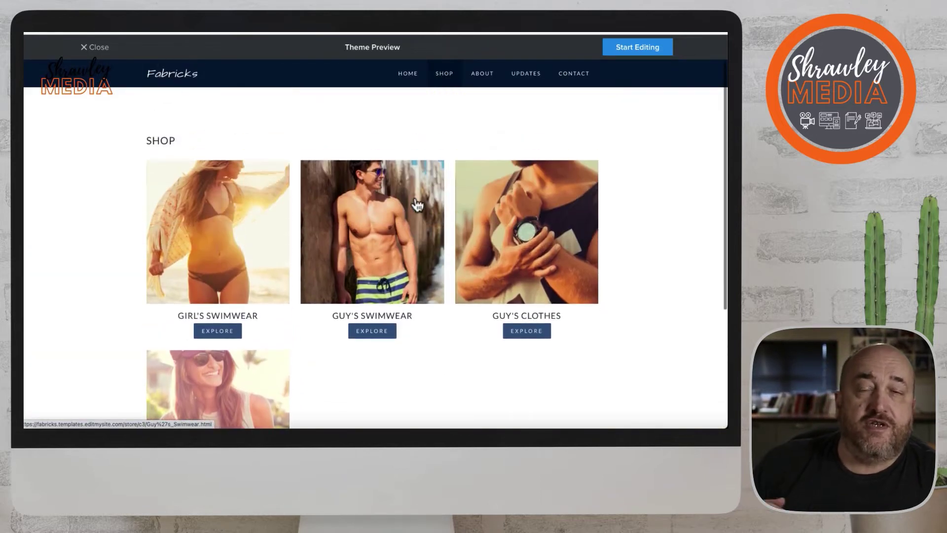
pyautogui.click(524, 78)
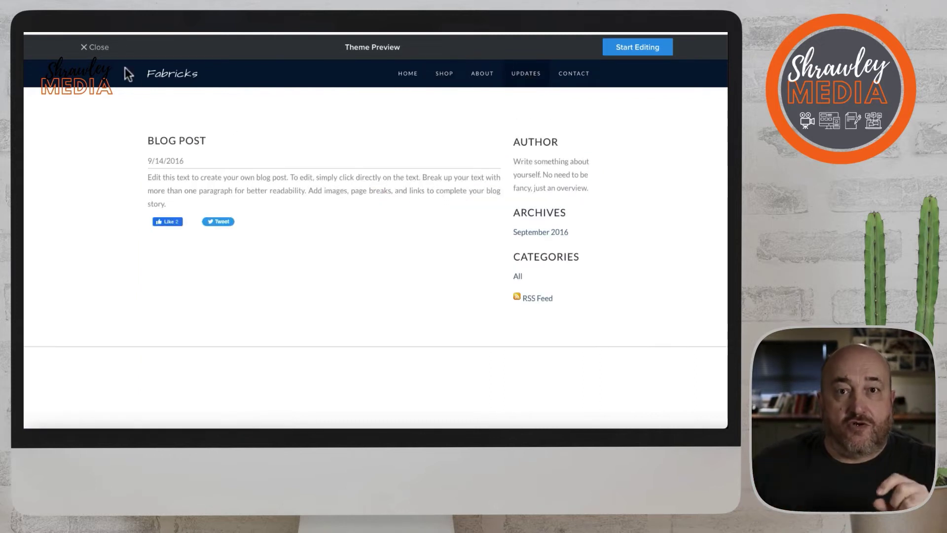
pyautogui.click(94, 50)
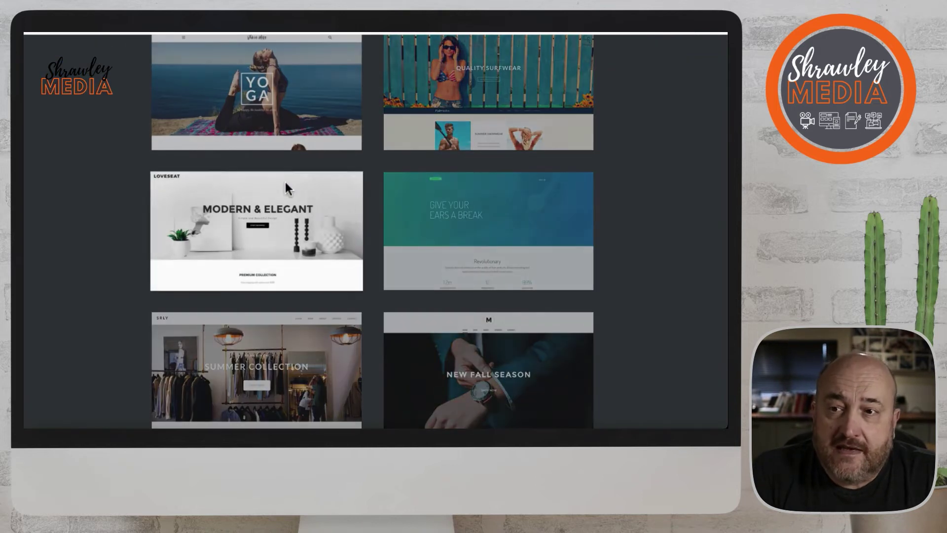
pyautogui.scroll(-5, 285, 182)
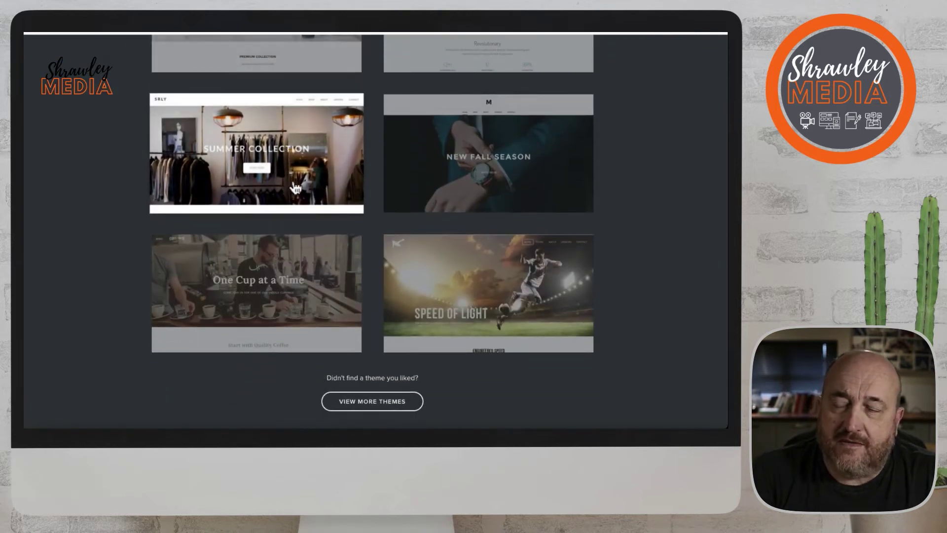
# - Open the preview of the Summer Collection clothing theme from the gallery
pyautogui.scroll(5, 295, 187)
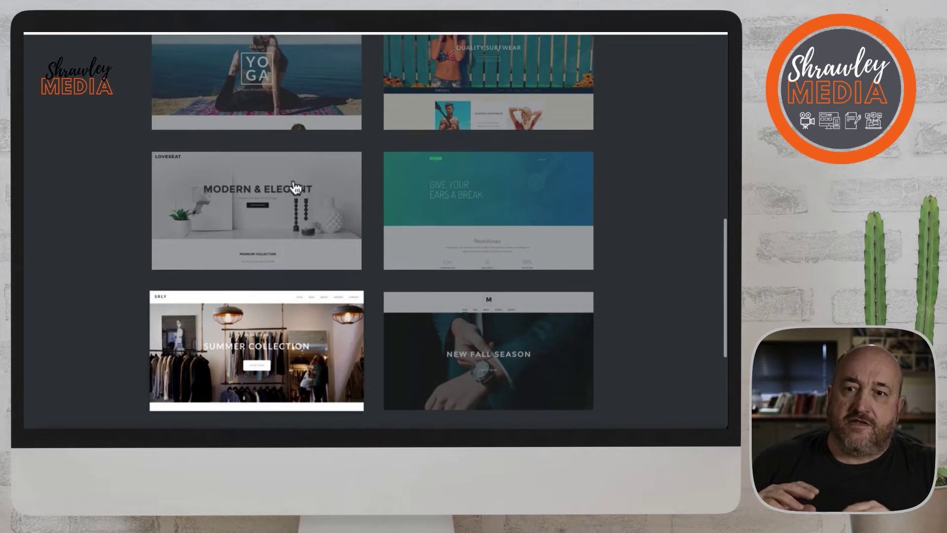
pyautogui.scroll(1, 295, 187)
pyautogui.scroll(-4, 293, 187)
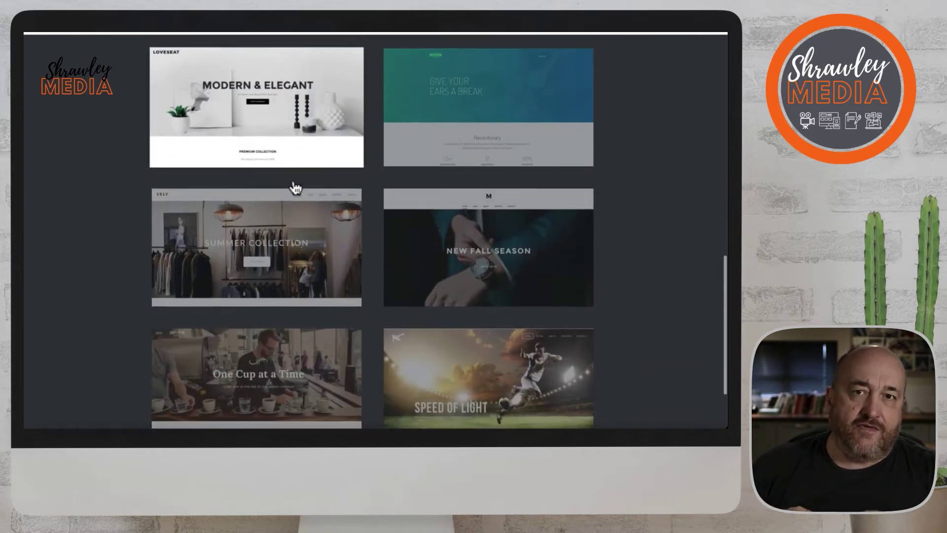
pyautogui.click(268, 211)
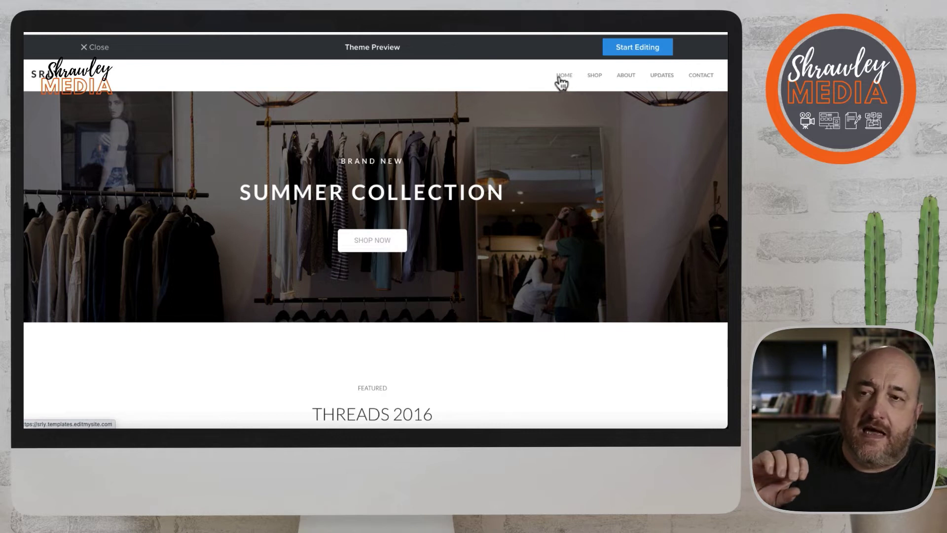
# - Look over the Shop and Updates pages of the Summer Collection theme
pyautogui.click(595, 76)
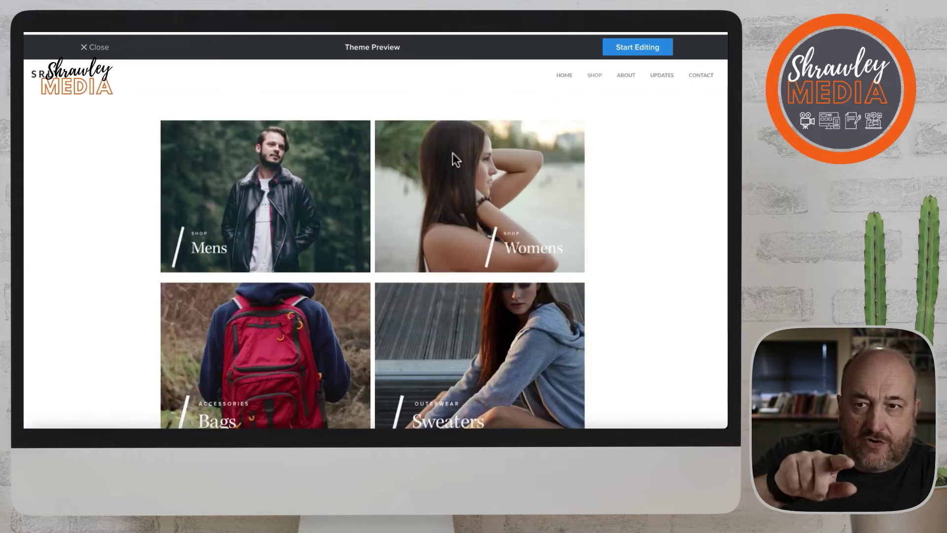
pyautogui.scroll(-5, 442, 164)
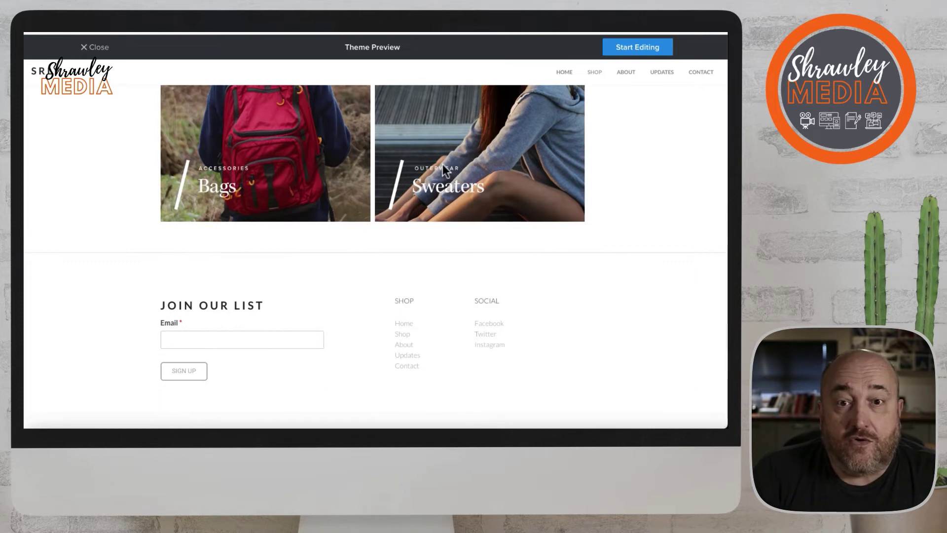
pyautogui.scroll(5, 442, 164)
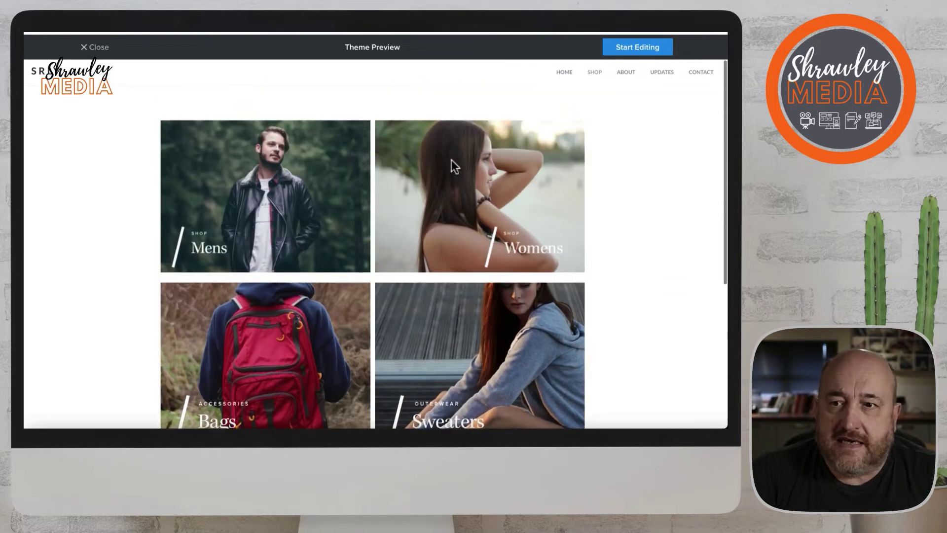
pyautogui.click(661, 76)
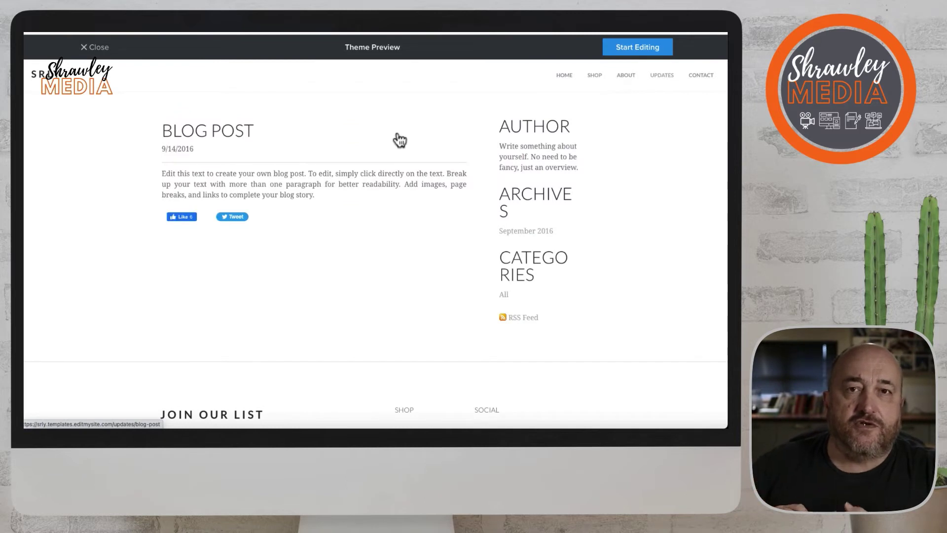
pyautogui.scroll(-3, 398, 135)
pyautogui.scroll(3, 397, 133)
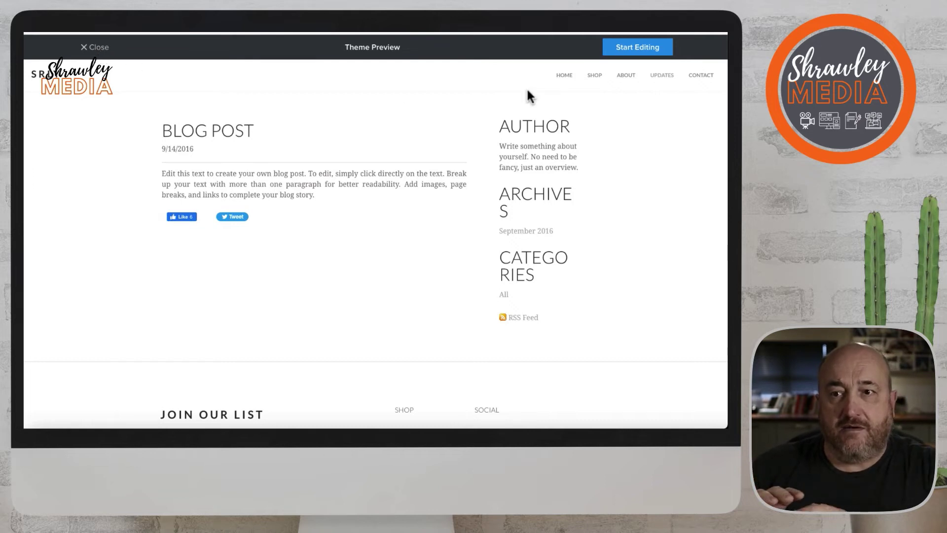
# - Start editing the site with the Summer Collection theme and dismiss the domain name selection
pyautogui.click(643, 52)
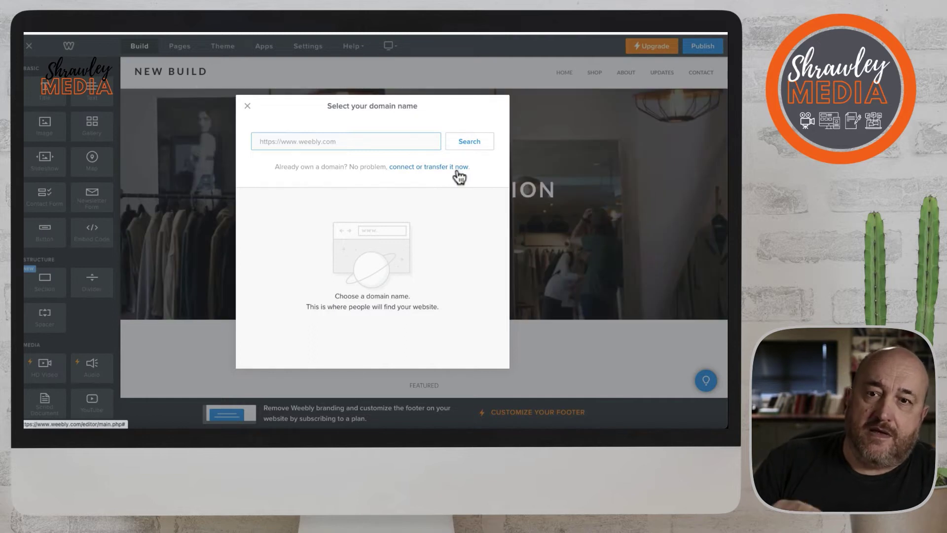
pyautogui.click(247, 106)
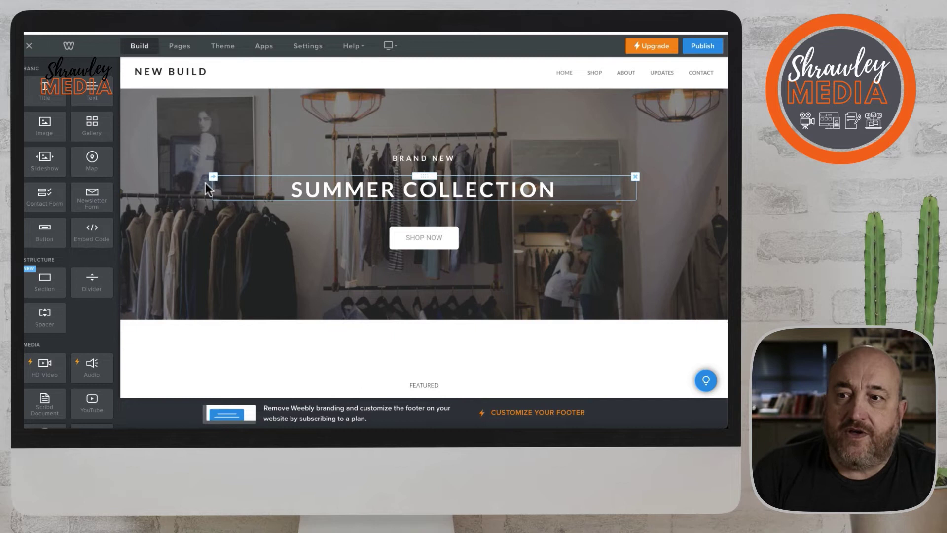
# - Add a custom theme color with dark blue #04395d as its primary color and apply it
pyautogui.click(230, 48)
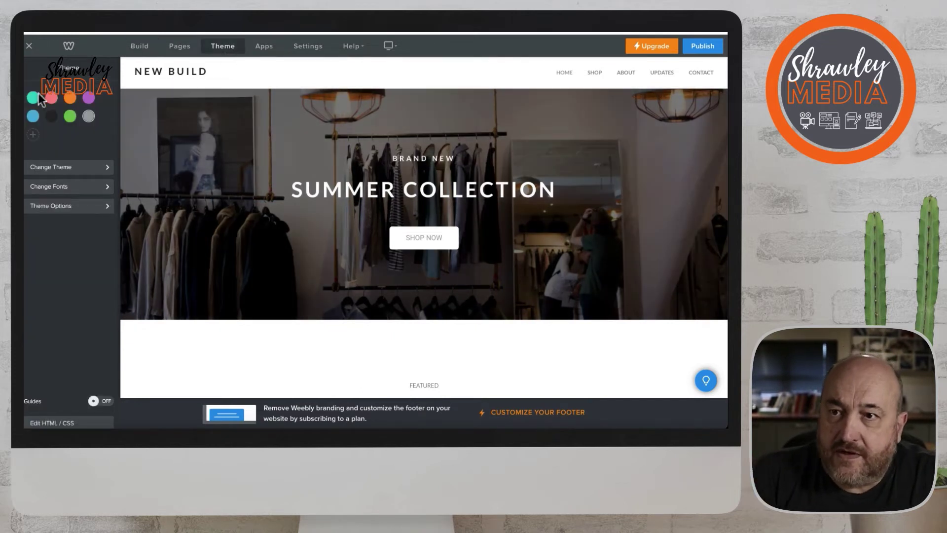
pyautogui.click(33, 135)
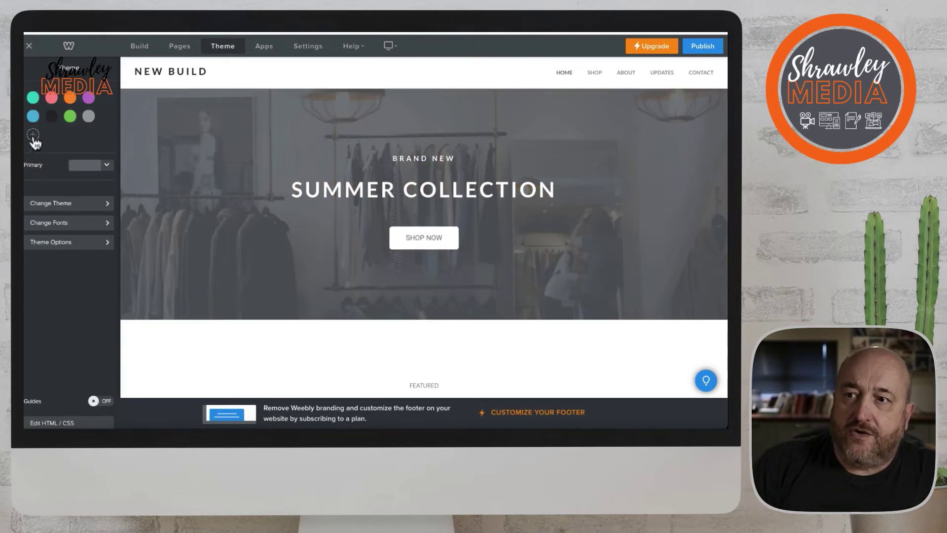
pyautogui.click(106, 167)
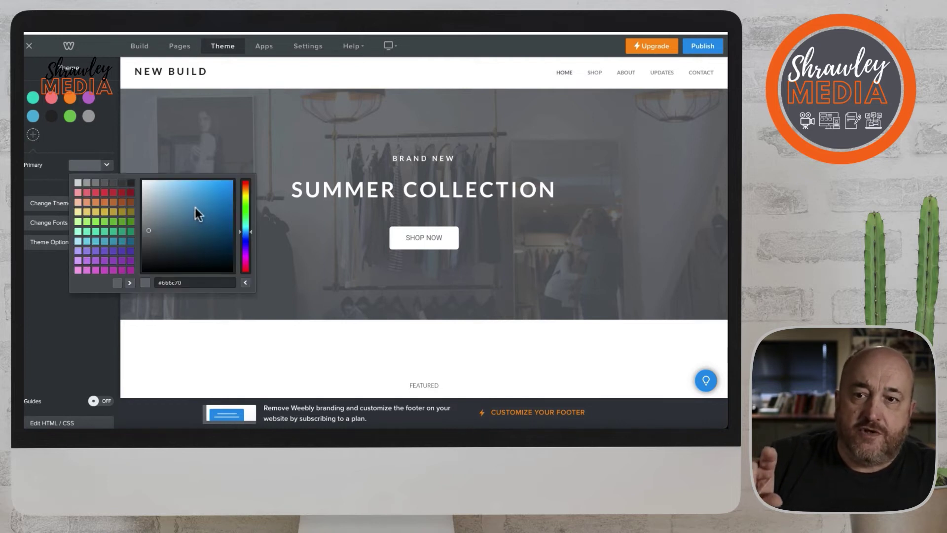
pyautogui.click(223, 189)
pyautogui.click(227, 199)
pyautogui.moveTo(228, 200); pyautogui.dragTo(226, 251)
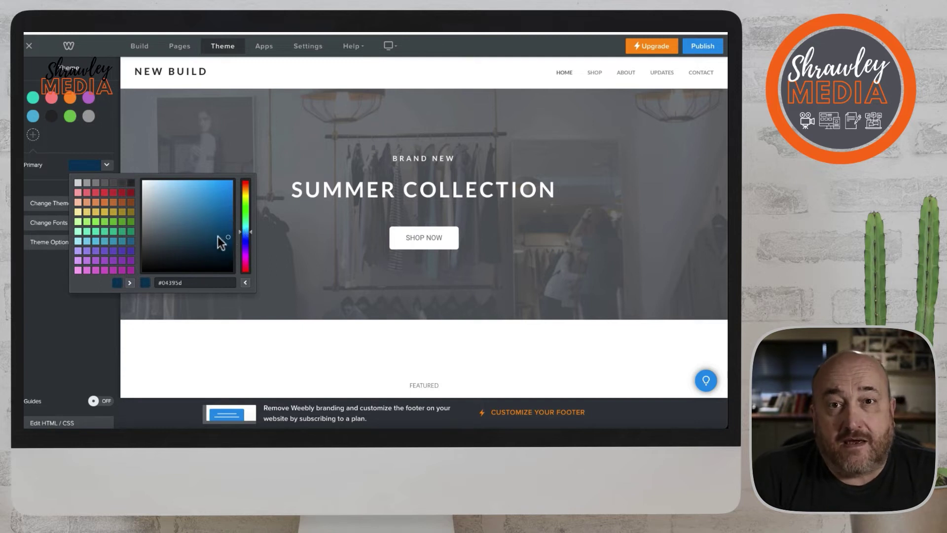
pyautogui.click(34, 136)
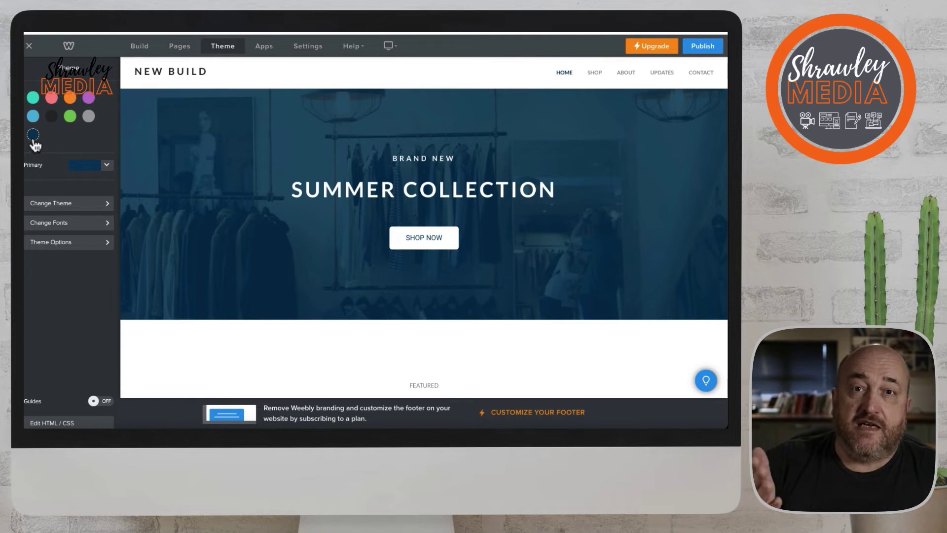
# - Try the green and teal theme colors, and apply the grey one
pyautogui.click(69, 119)
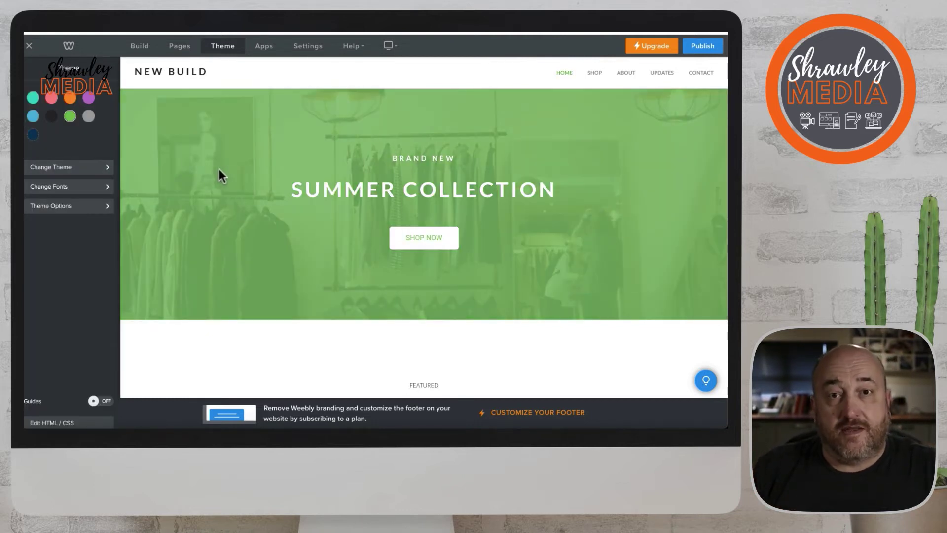
pyautogui.click(33, 98)
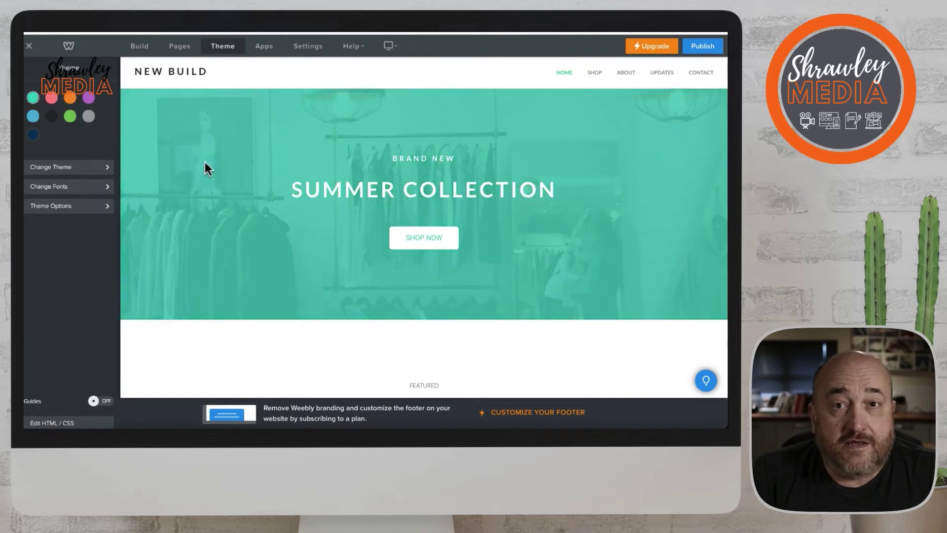
pyautogui.click(89, 117)
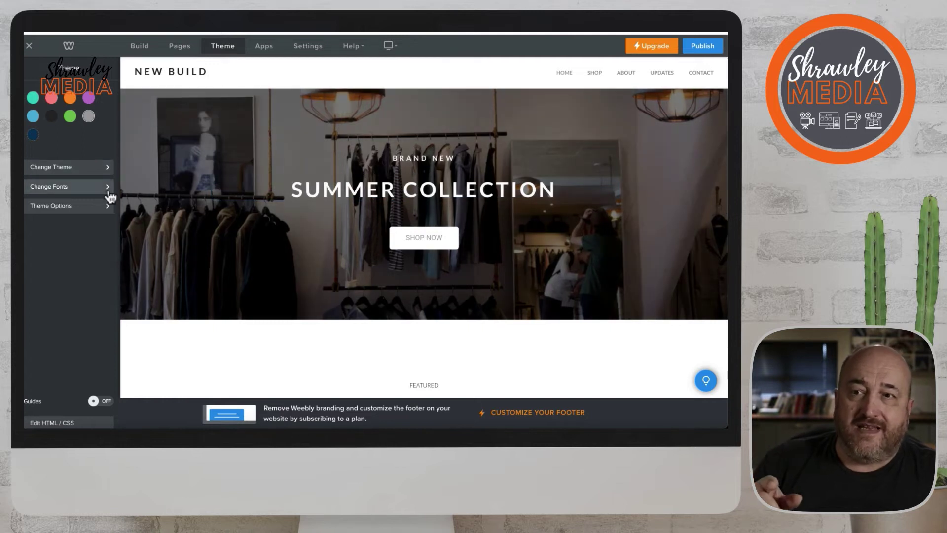
# - Open the theme's font design options
pyautogui.click(106, 187)
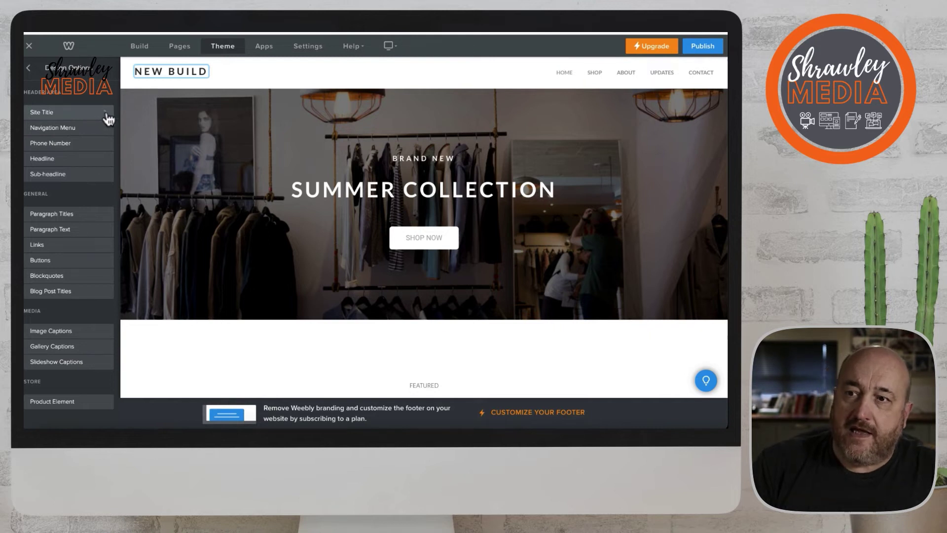
# - Try the logo upload and off options for the NEW BUILD site title, and set it back to text
pyautogui.click(154, 74)
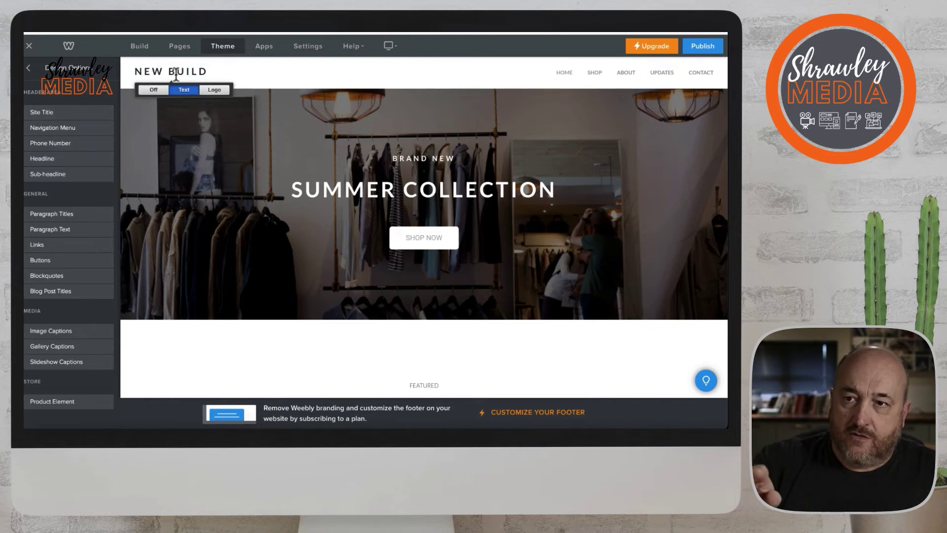
pyautogui.click(215, 91)
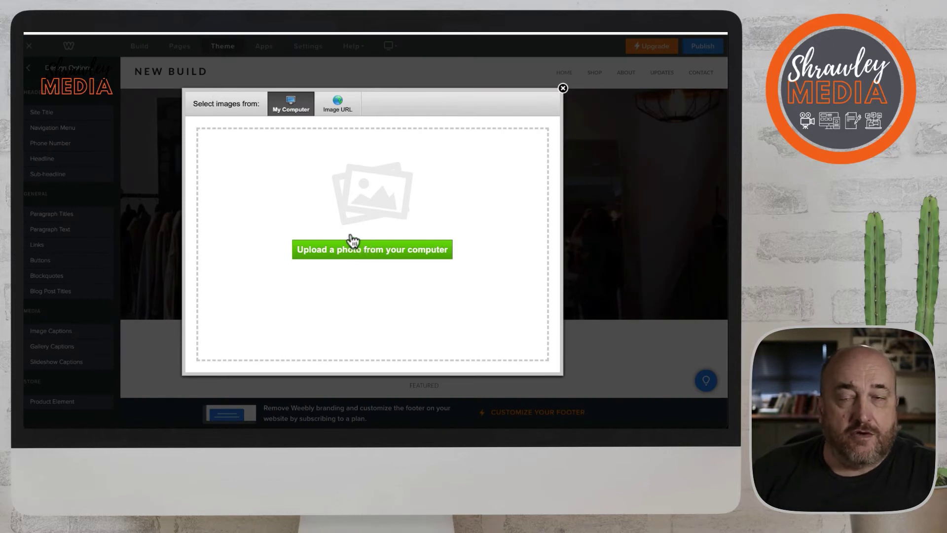
pyautogui.click(563, 89)
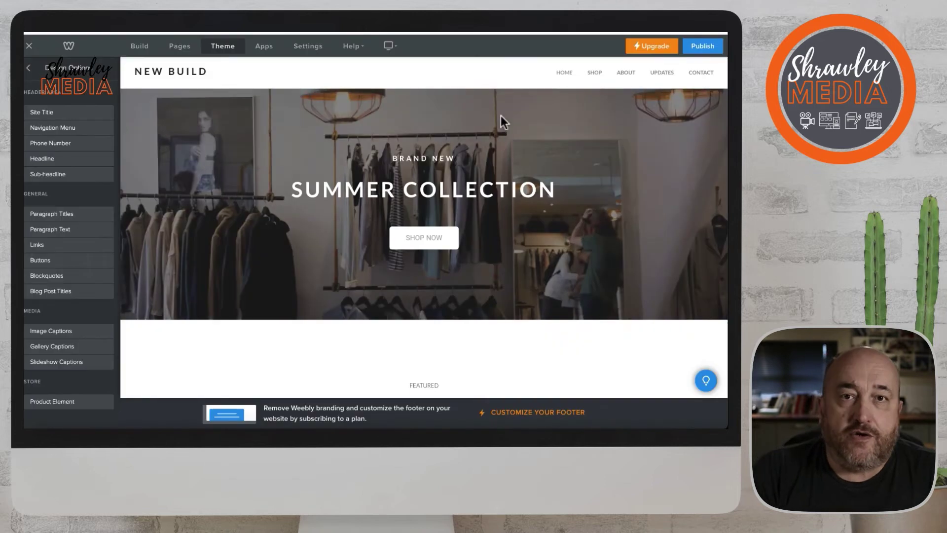
pyautogui.moveTo(192, 72)
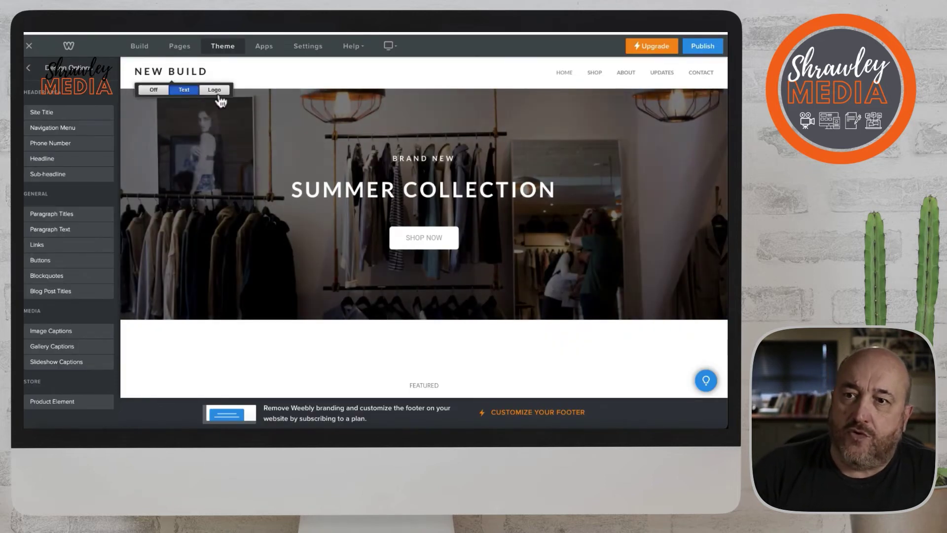
pyautogui.click(153, 89)
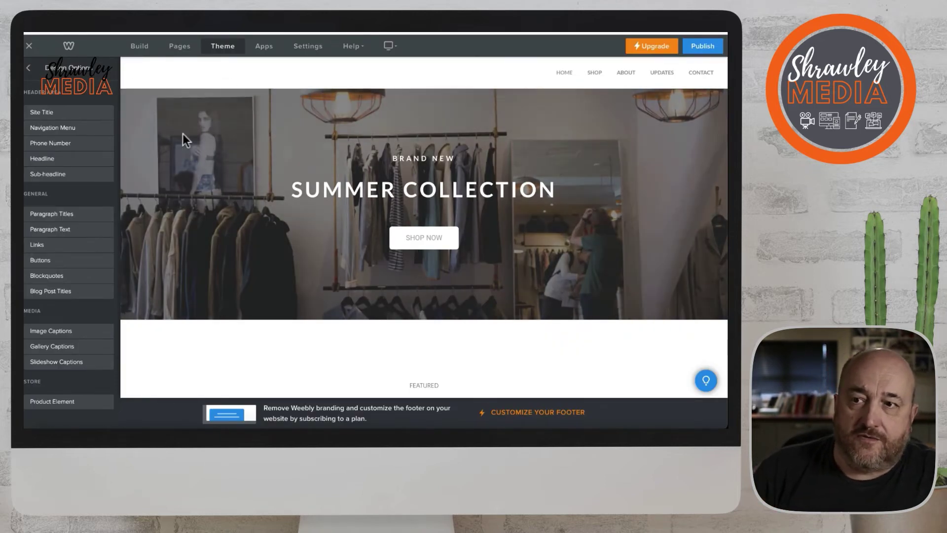
pyautogui.moveTo(162, 70)
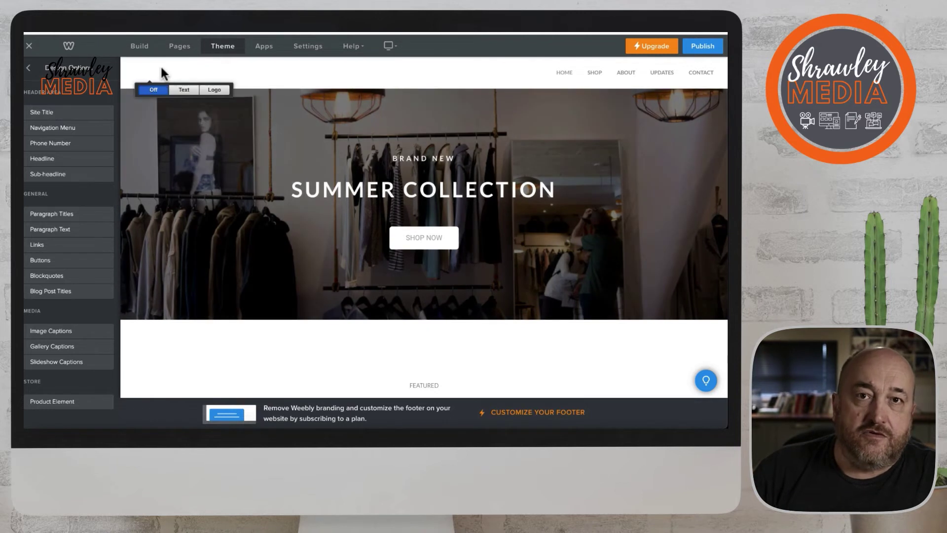
pyautogui.click(184, 92)
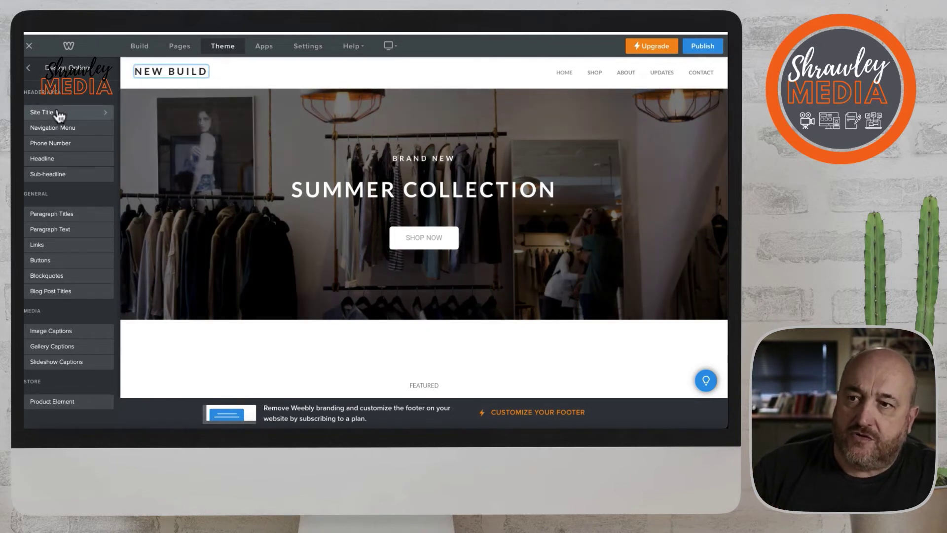
# - Set the site title's font size to 30 and its weight to Bold
pyautogui.click(59, 113)
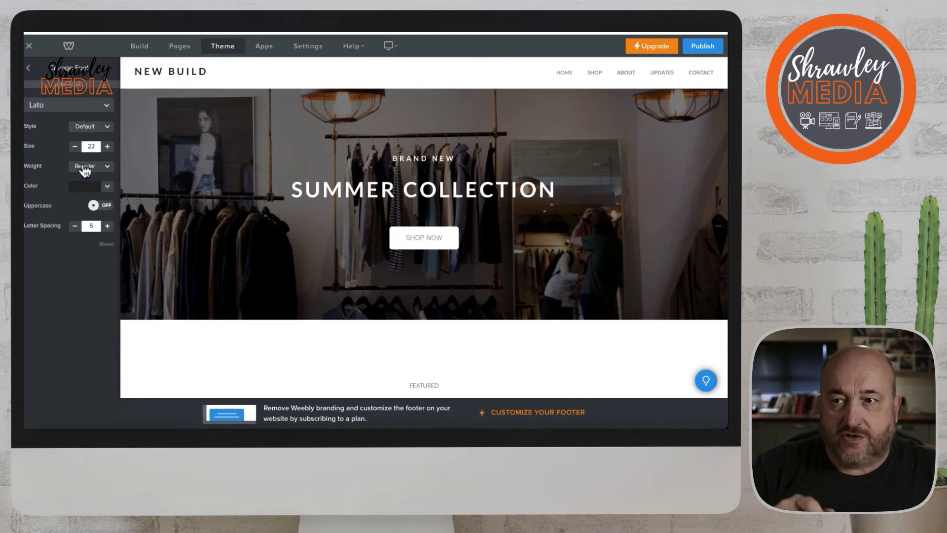
pyautogui.click(107, 147)
pyautogui.click(107, 147)
pyautogui.click(107, 147)
pyautogui.click(108, 147)
pyautogui.click(108, 147)
pyautogui.click(107, 147)
pyautogui.click(108, 147)
pyautogui.click(107, 147)
pyautogui.click(107, 147)
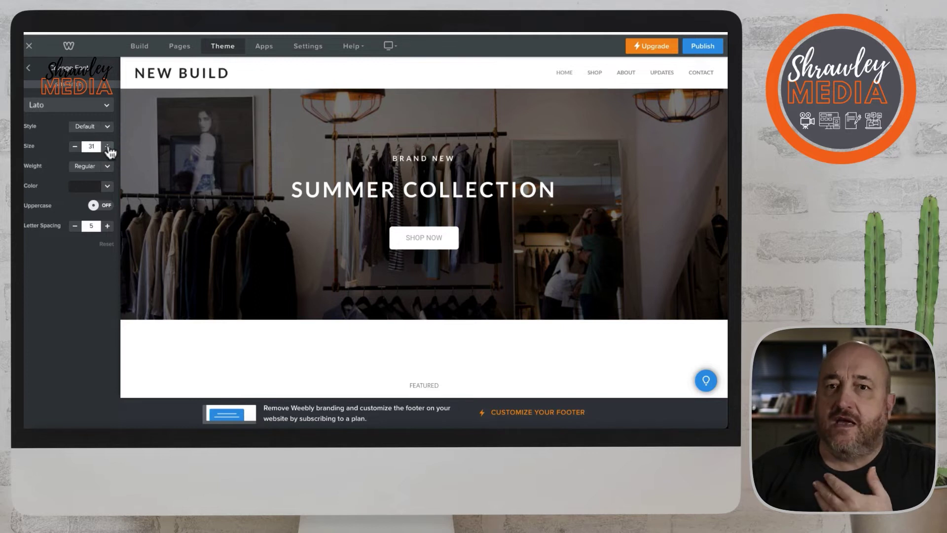
pyautogui.click(74, 147)
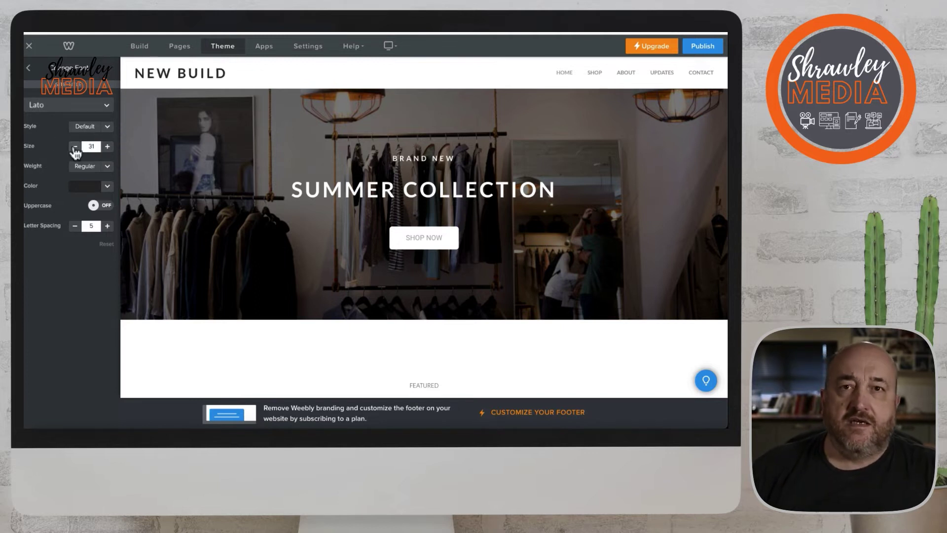
pyautogui.click(104, 167)
pyautogui.click(95, 205)
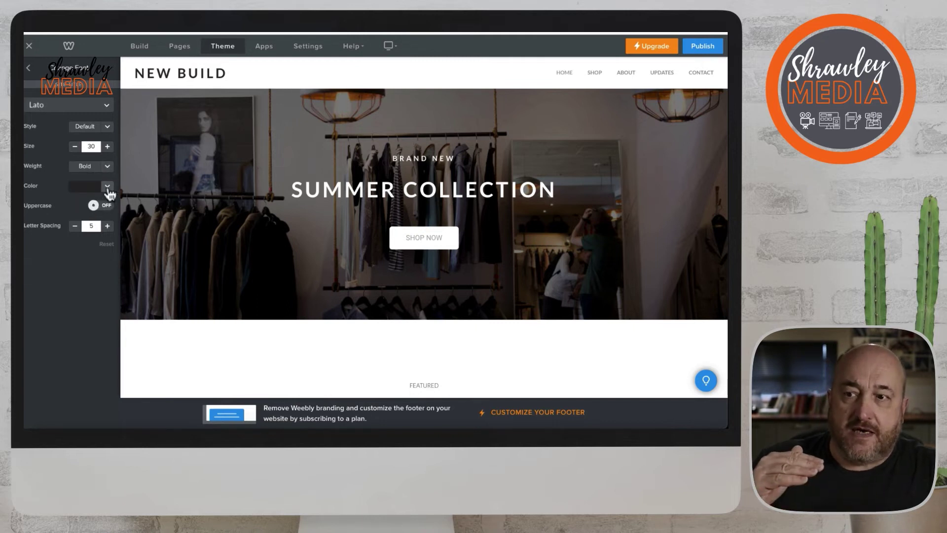
# - Color the site title dark red and turn on uppercase for it
pyautogui.click(108, 187)
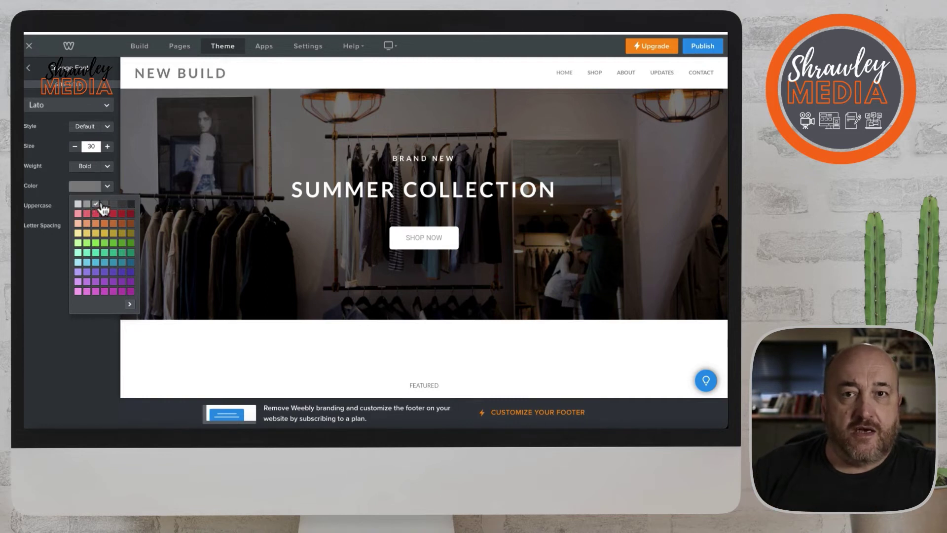
pyautogui.click(108, 188)
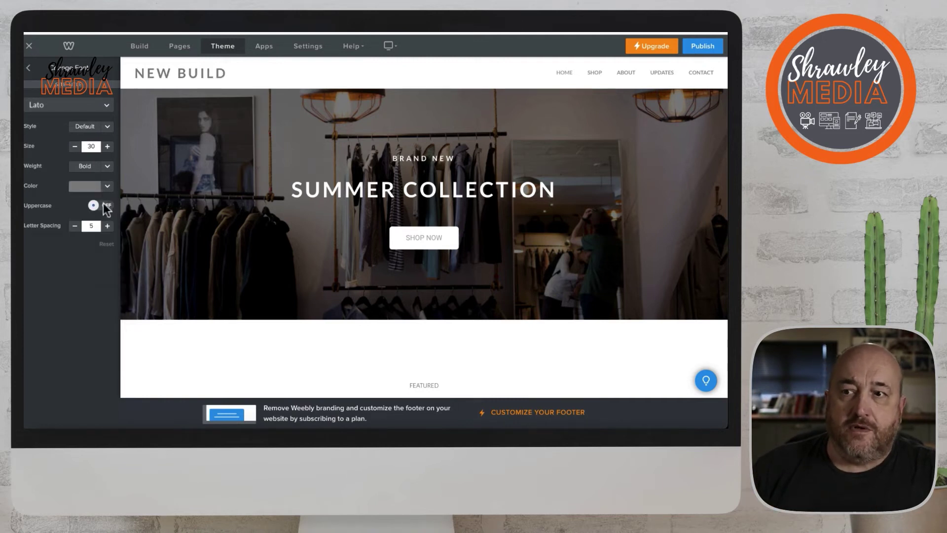
pyautogui.click(107, 186)
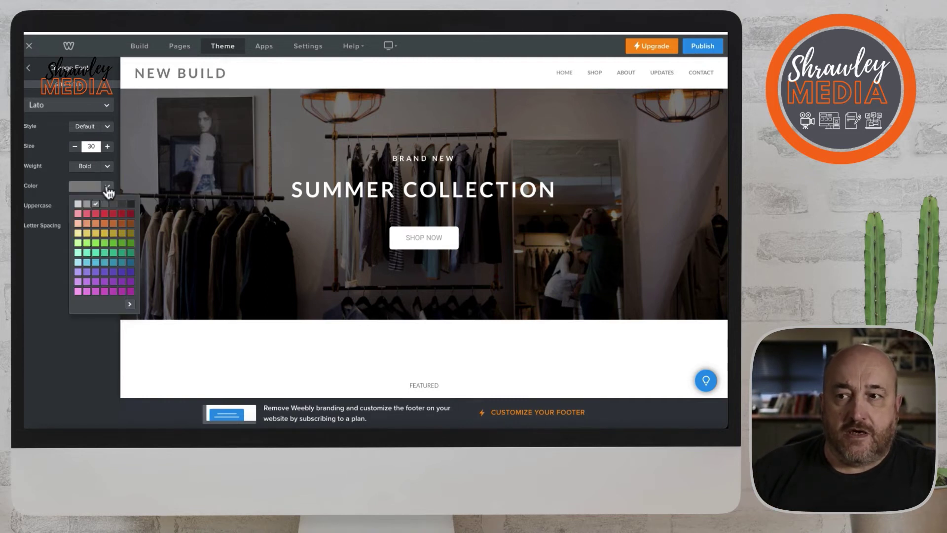
pyautogui.click(122, 215)
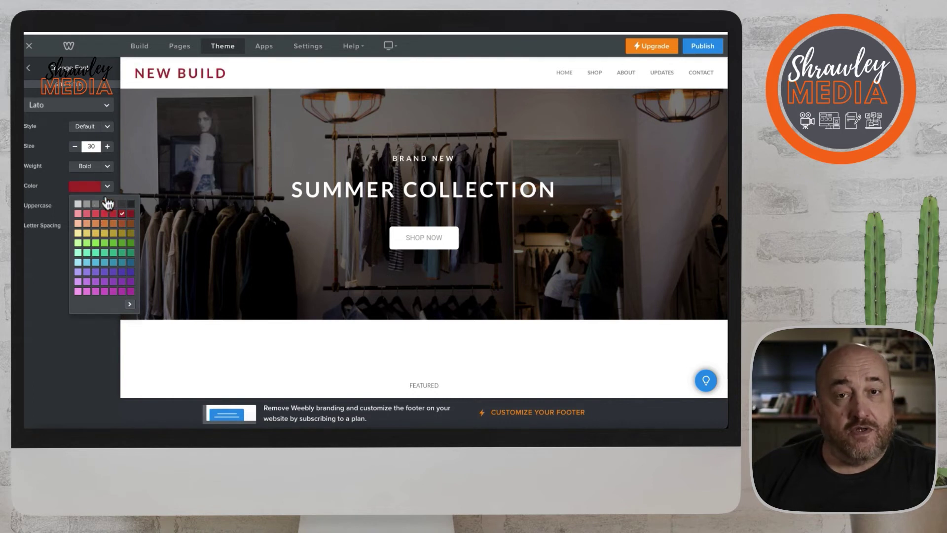
pyautogui.click(52, 199)
pyautogui.click(96, 205)
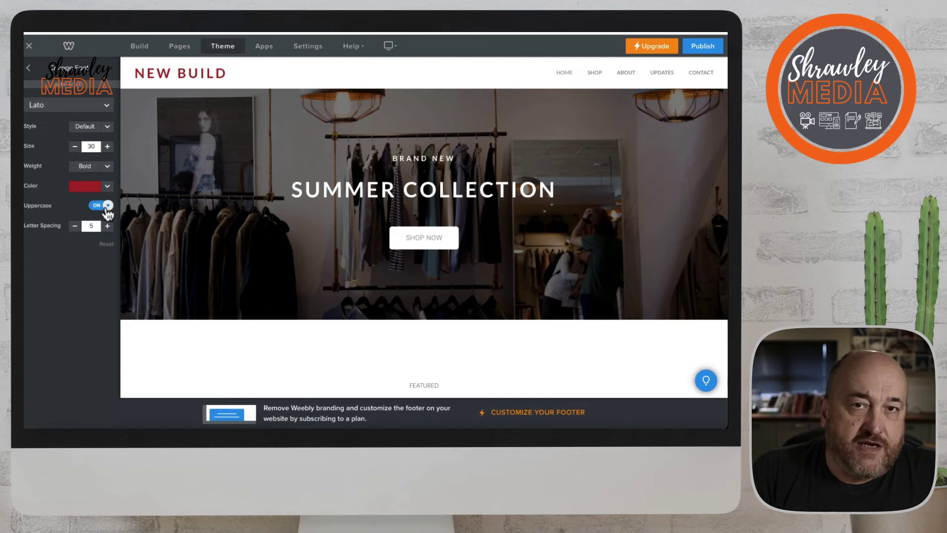
# - Switch the site title's uppercase off and back on, and reset its font settings to the defaults
pyautogui.click(96, 206)
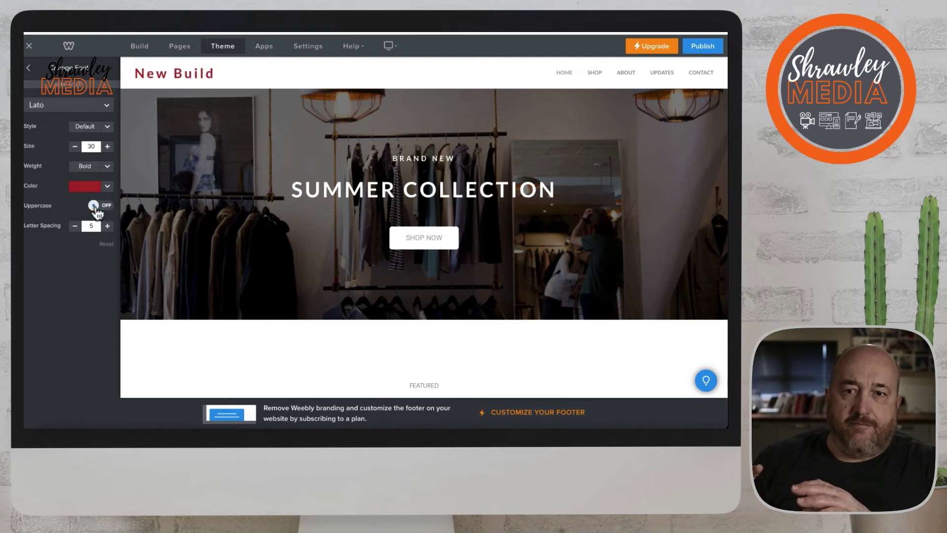
pyautogui.click(100, 206)
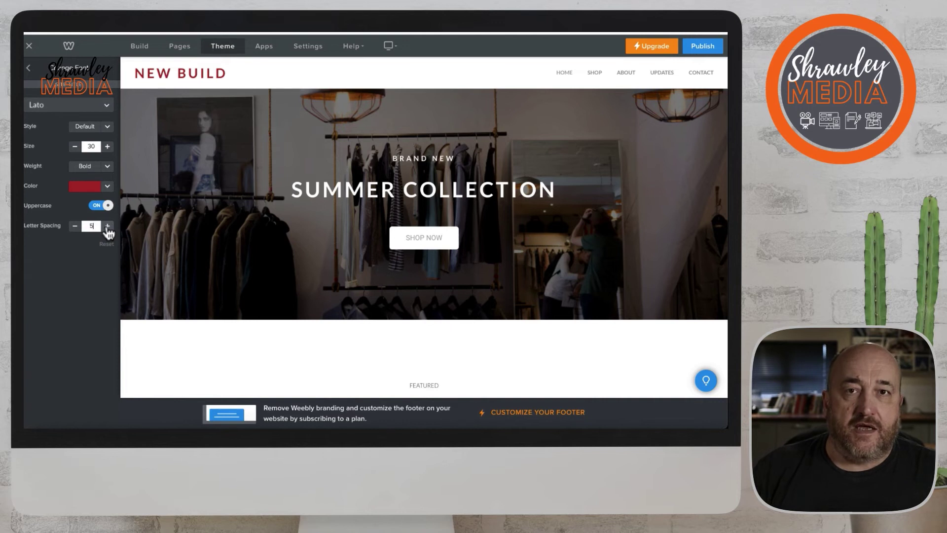
pyautogui.click(106, 245)
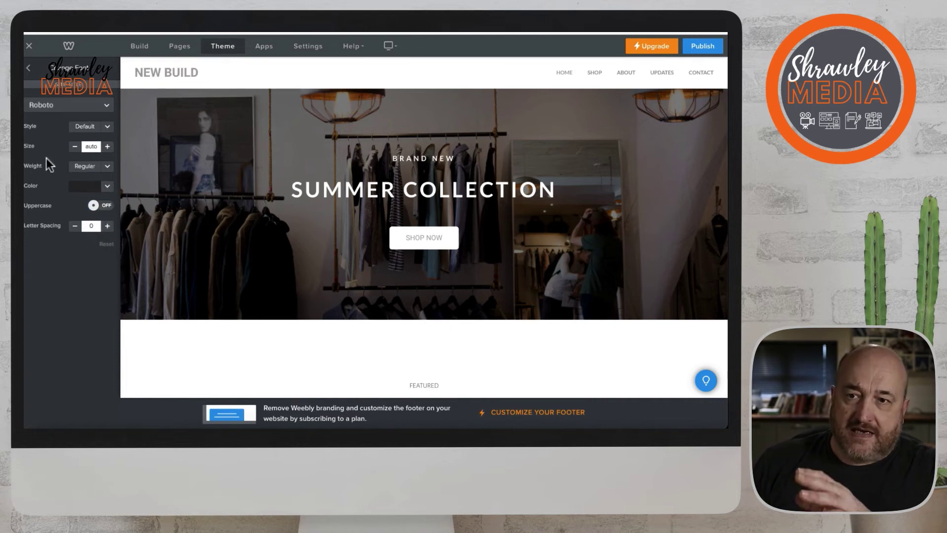
pyautogui.click(28, 67)
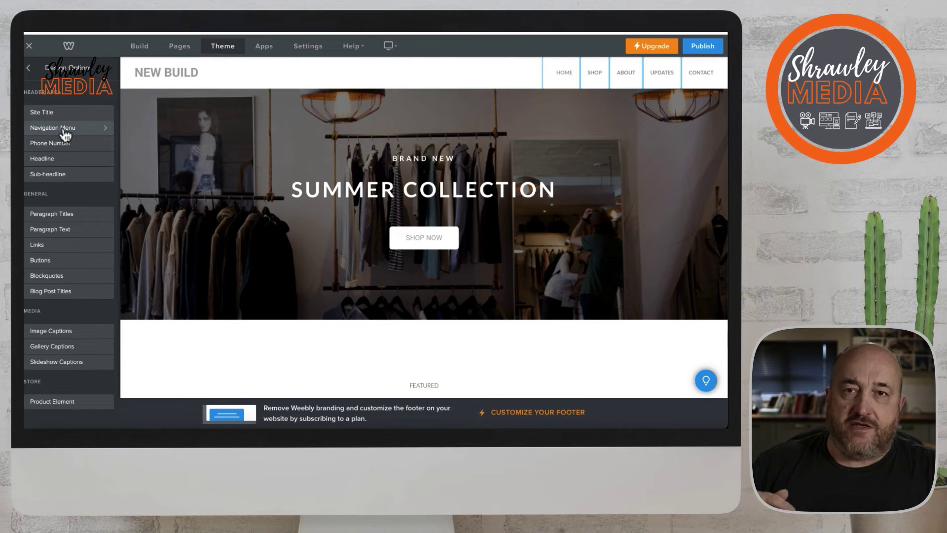
# - Set the font size of the navigation menu's main navigation to 18
pyautogui.click(62, 129)
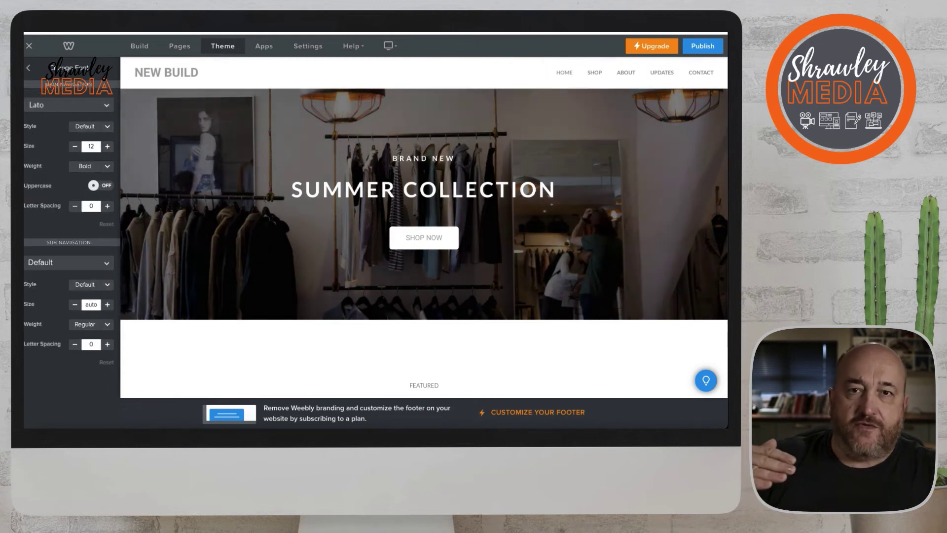
pyautogui.click(107, 146)
pyautogui.click(108, 146)
pyautogui.click(107, 146)
pyautogui.click(107, 146)
pyautogui.click(108, 147)
pyautogui.click(107, 147)
pyautogui.click(108, 147)
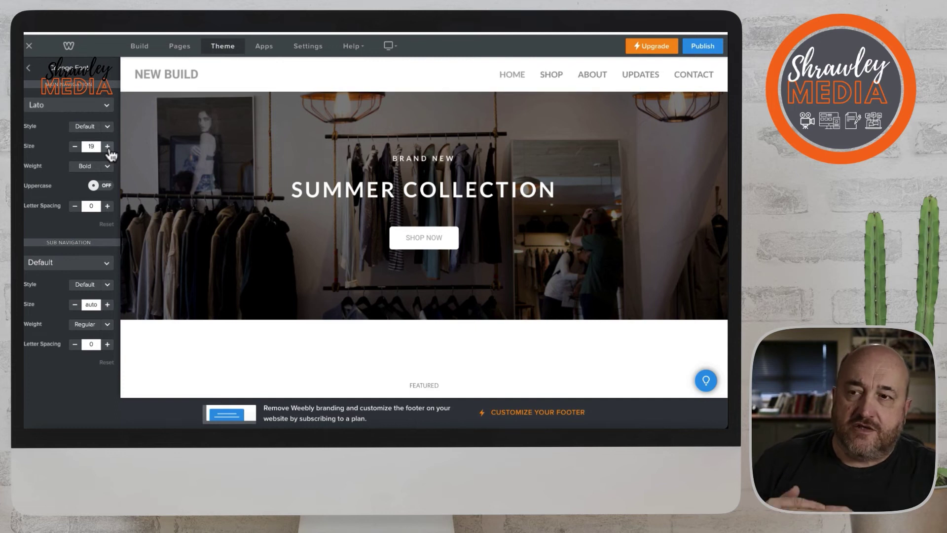
pyautogui.click(74, 147)
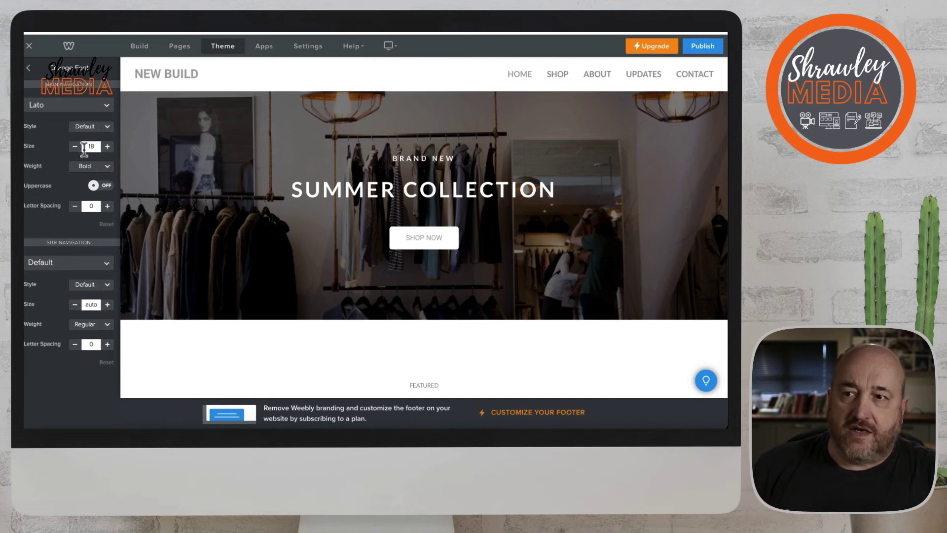
# - Try uppercase on and off for the main navigation, leave it on, and set the font size to 16
pyautogui.click(97, 186)
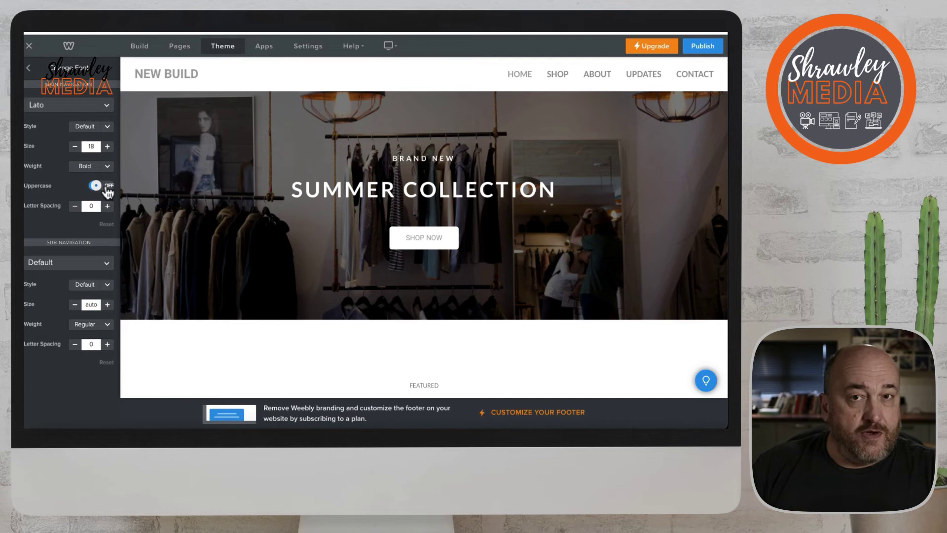
pyautogui.click(98, 187)
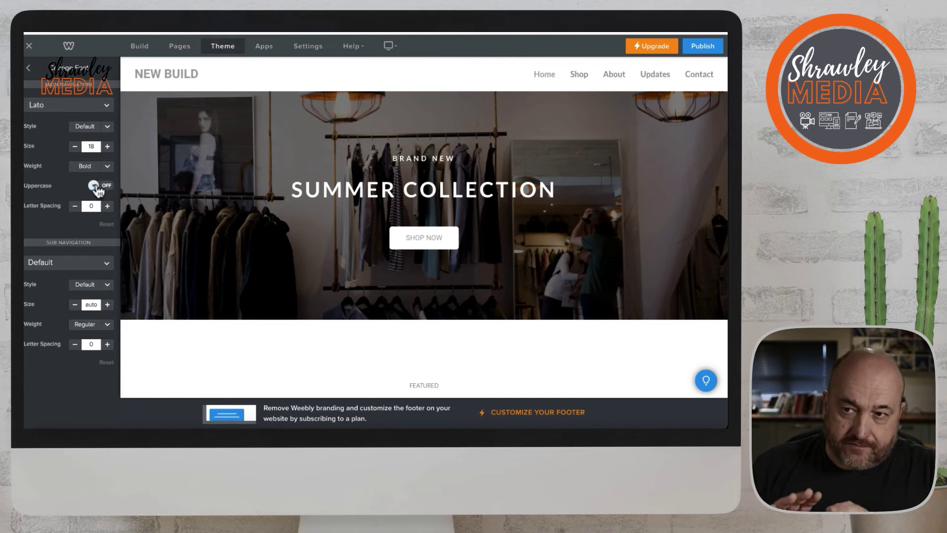
pyautogui.click(107, 191)
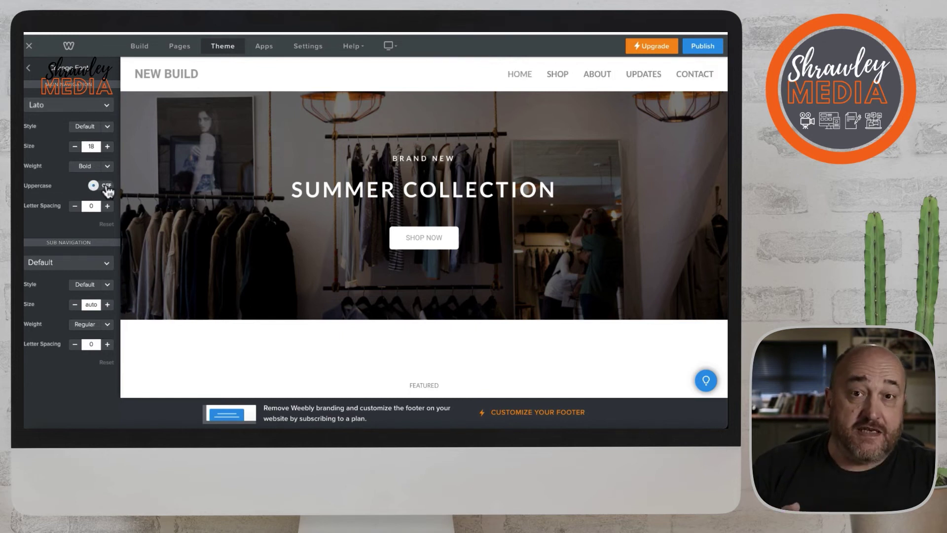
pyautogui.click(75, 147)
pyautogui.click(75, 147)
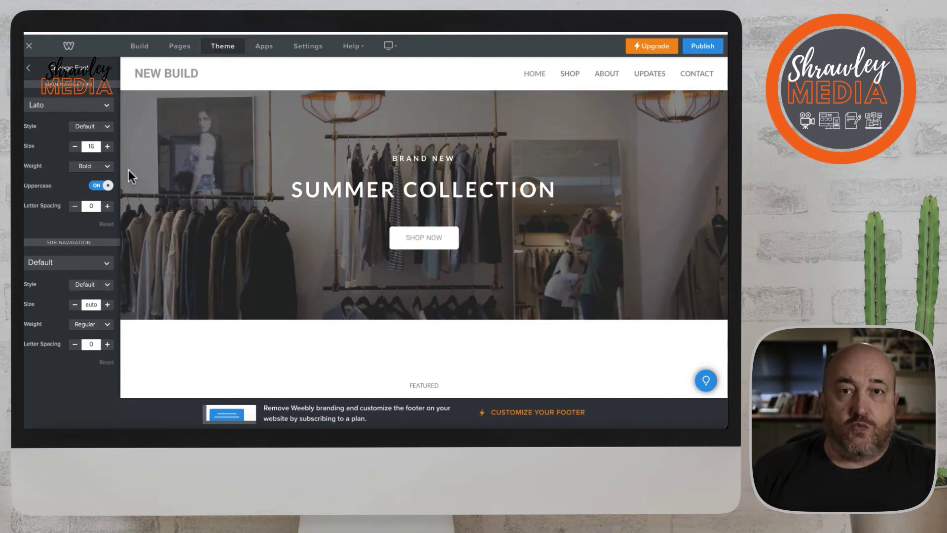
# - Reset the main navigation's font settings to the defaults and return to the list of font design options
pyautogui.click(106, 224)
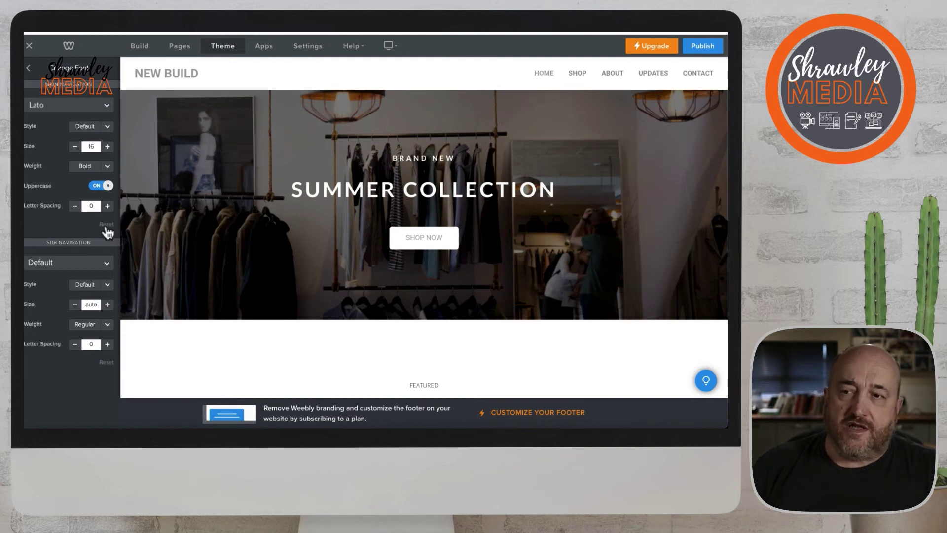
pyautogui.click(29, 69)
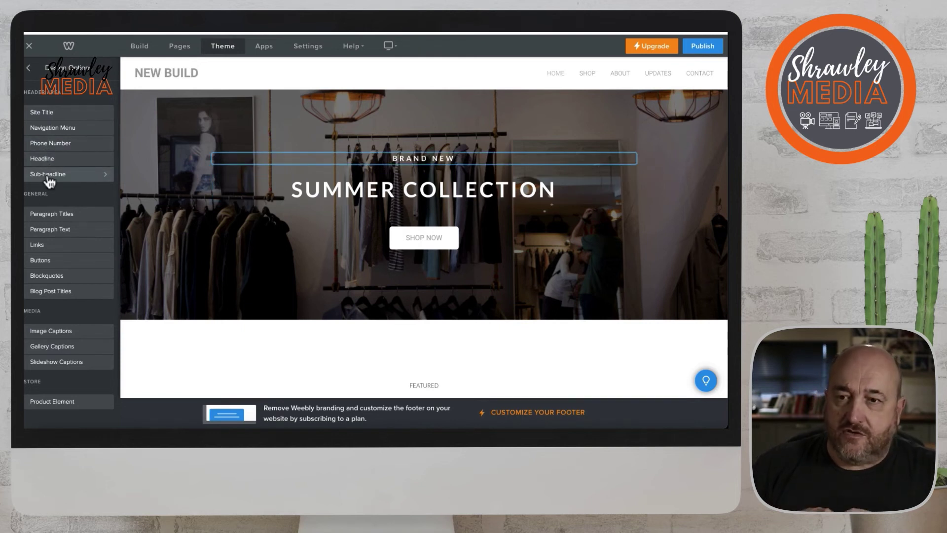
# - Set the theme's link color to green in the font options for links
pyautogui.scroll(-3, 165, 207)
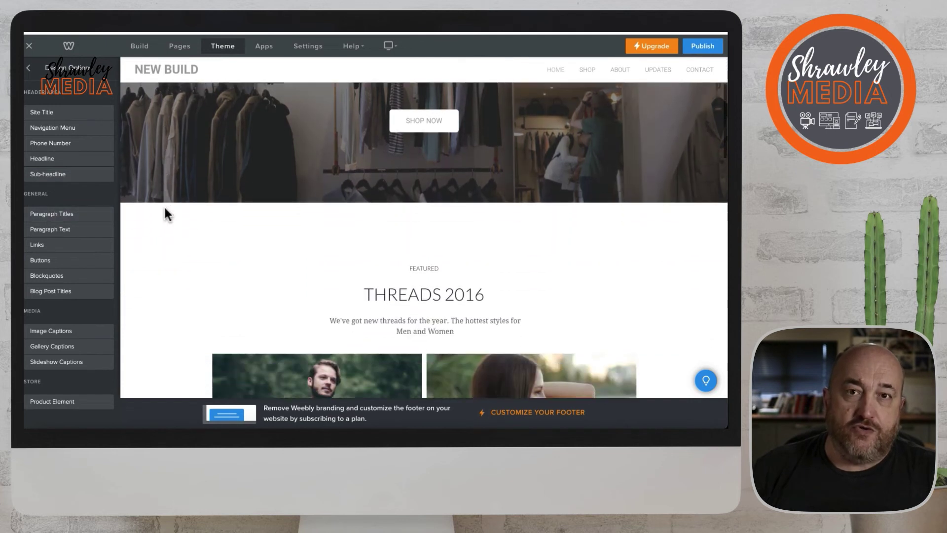
pyautogui.scroll(-4, 163, 205)
pyautogui.scroll(2, 163, 205)
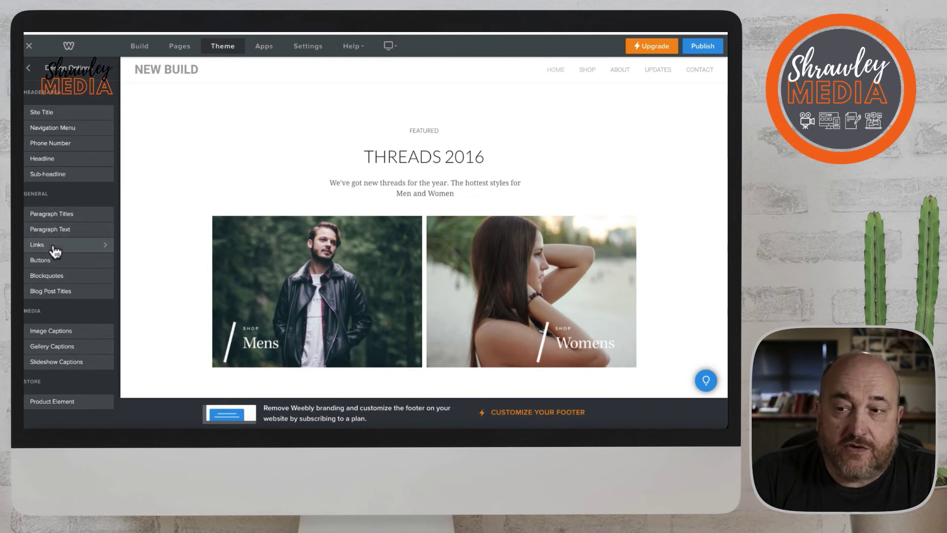
pyautogui.scroll(-10, 188, 237)
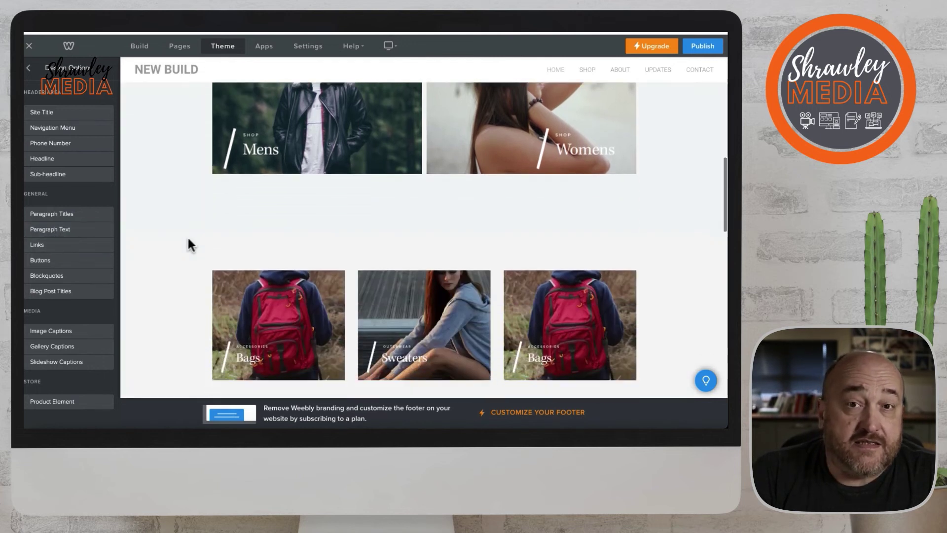
pyautogui.scroll(-5, 188, 239)
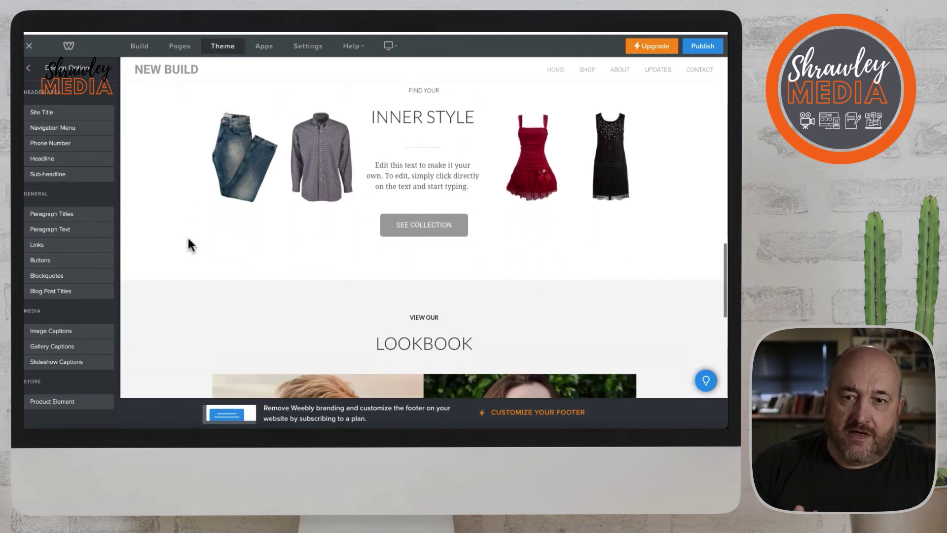
pyautogui.click(56, 246)
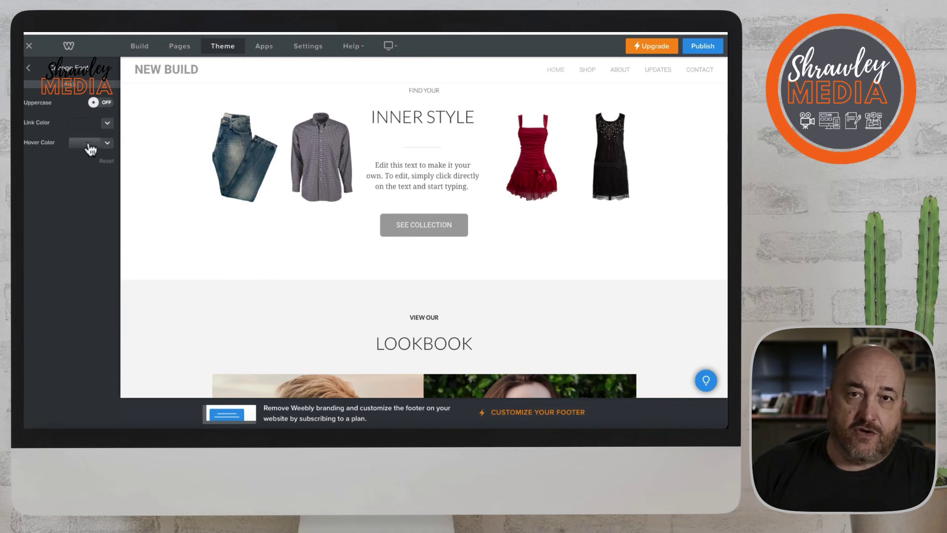
pyautogui.click(107, 143)
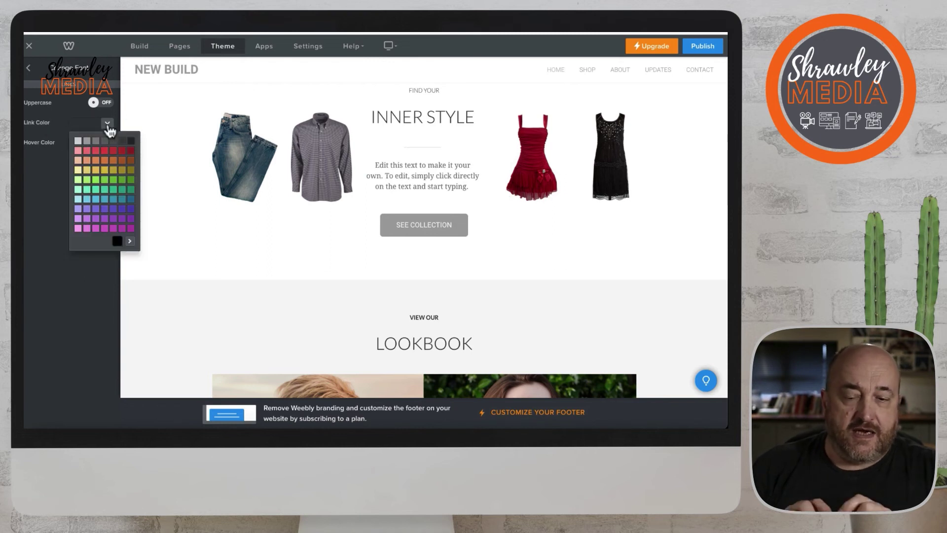
pyautogui.click(131, 179)
pyautogui.click(43, 173)
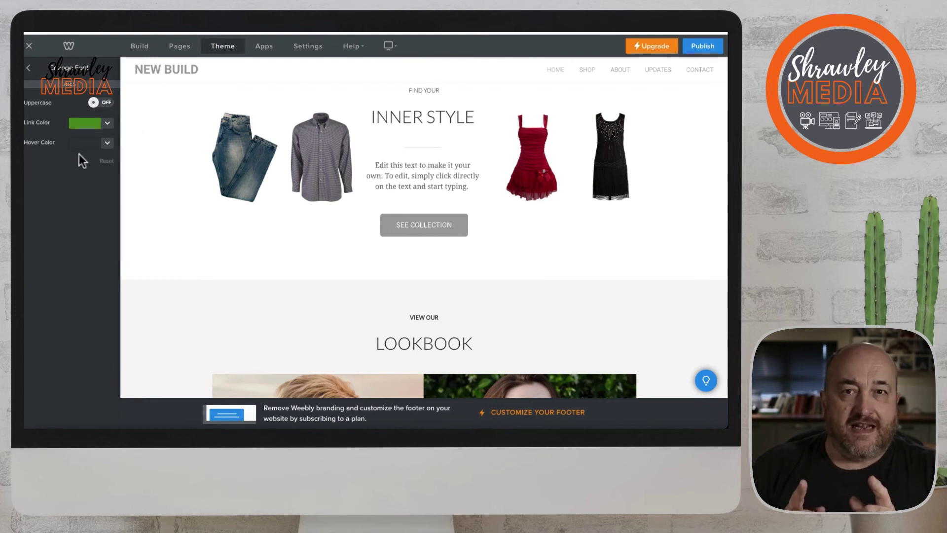
# - Set the hover color of links to light red and return to the list of font design options
pyautogui.click(107, 144)
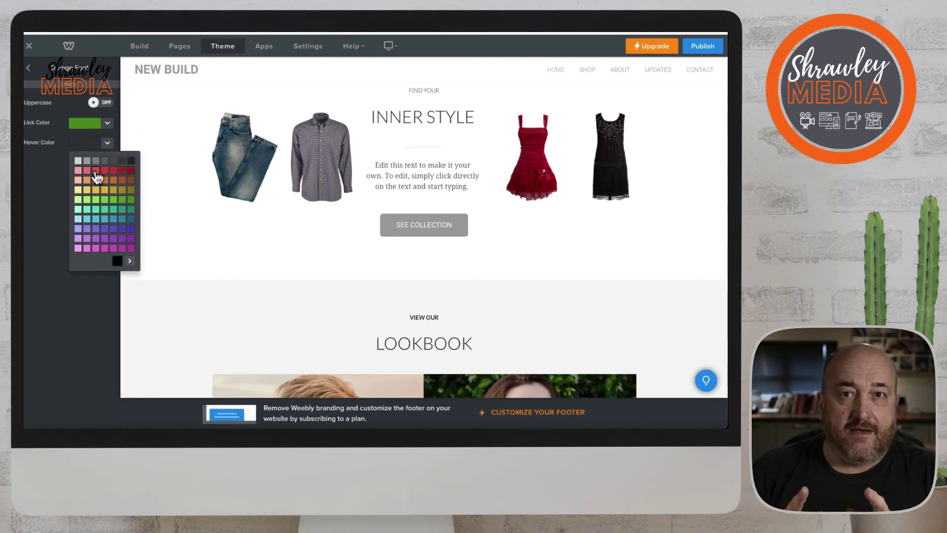
pyautogui.click(96, 170)
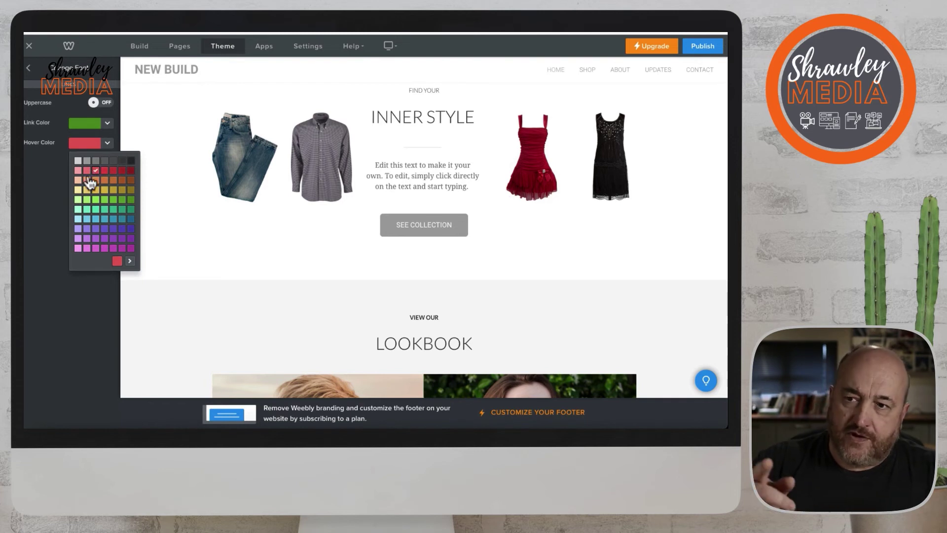
pyautogui.click(41, 177)
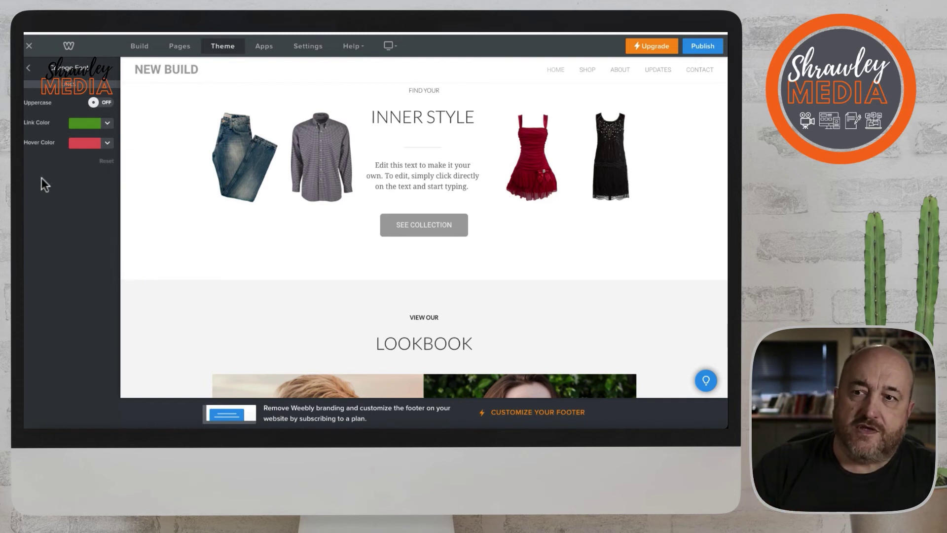
pyautogui.click(28, 70)
# - Look over the home page and open the Updates page to check how its links are styled
pyautogui.scroll(-5, 297, 258)
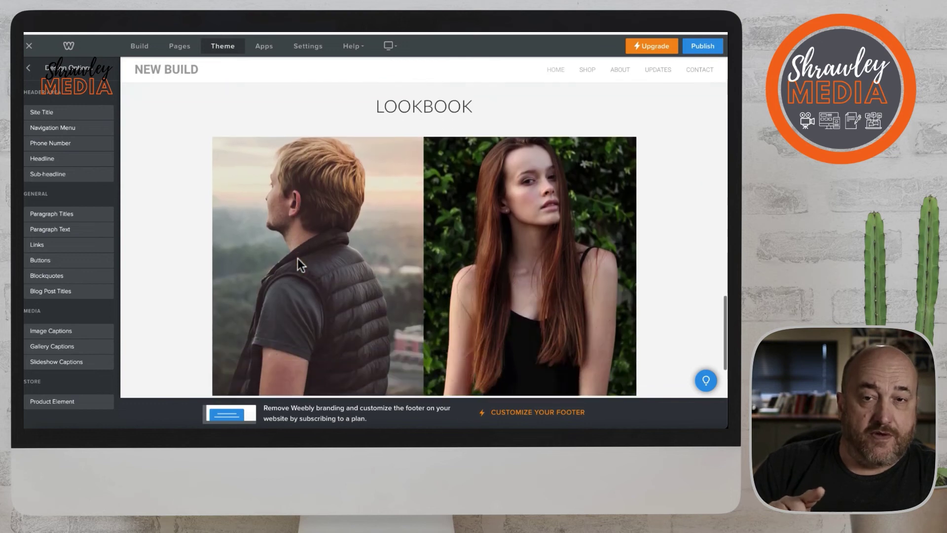
pyautogui.scroll(15, 298, 258)
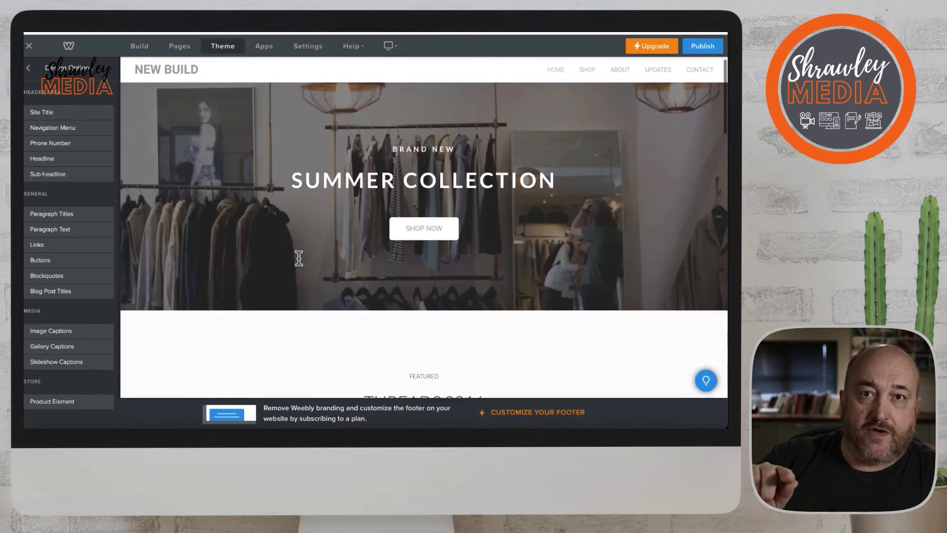
pyautogui.scroll(-5, 297, 256)
pyautogui.scroll(1, 305, 249)
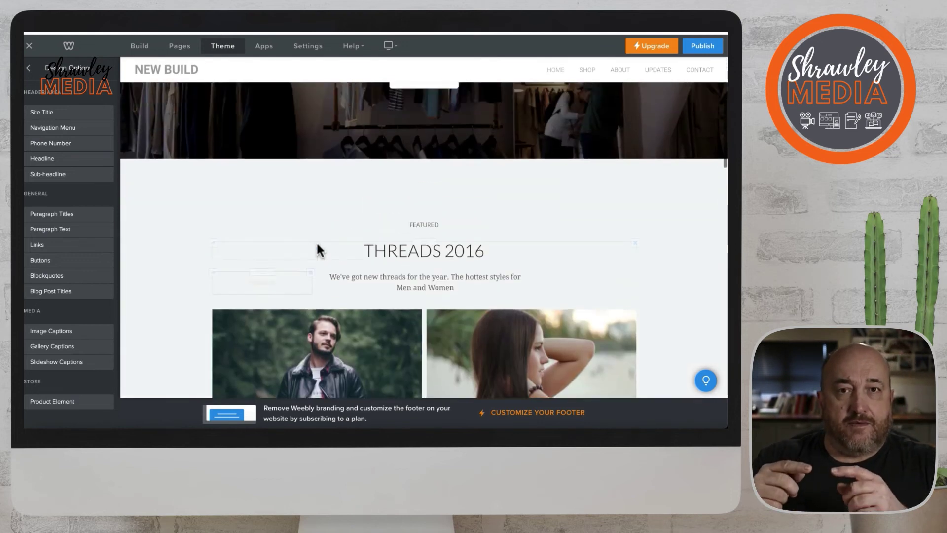
pyautogui.scroll(3, 316, 240)
pyautogui.click(659, 71)
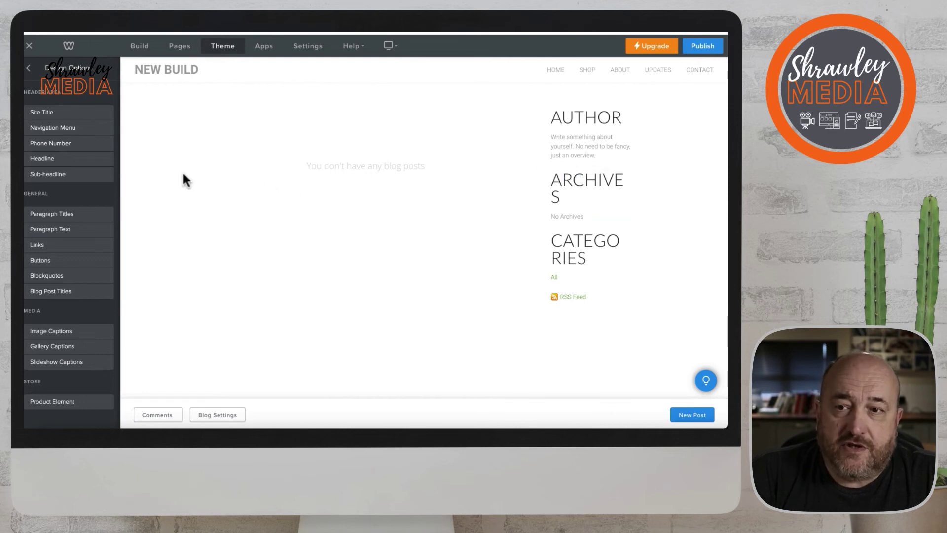
# - Examine the font options for paragraph text, buttons, blockquotes and the store's product element
pyautogui.click(60, 233)
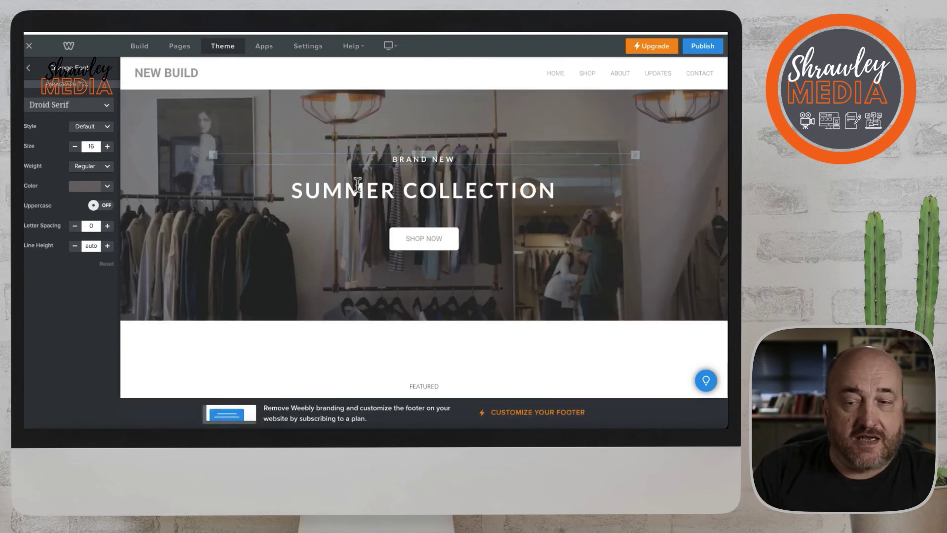
pyautogui.scroll(-6, 357, 185)
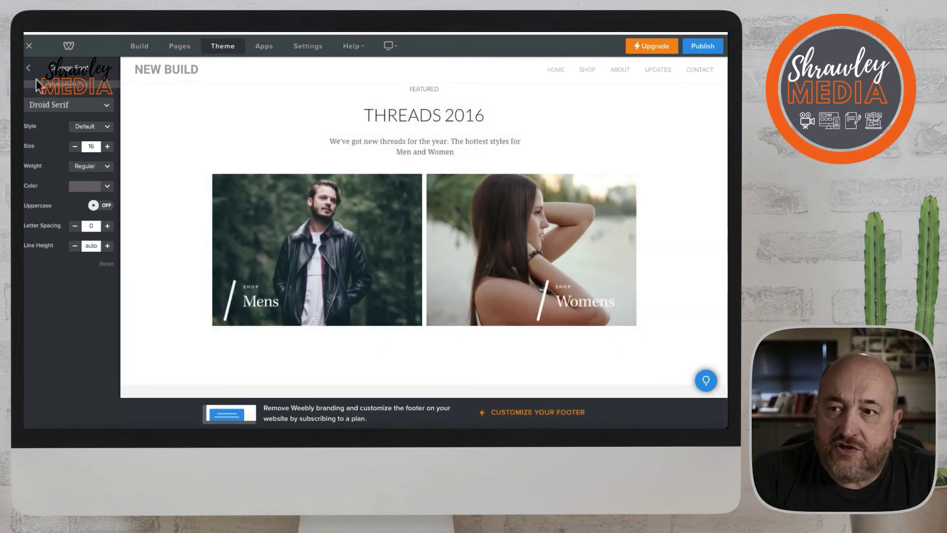
pyautogui.click(28, 72)
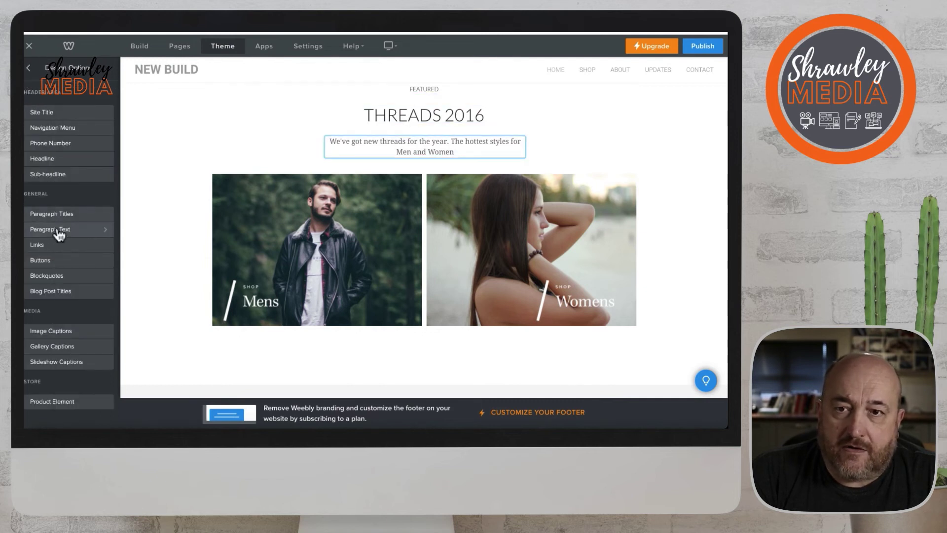
pyautogui.click(55, 260)
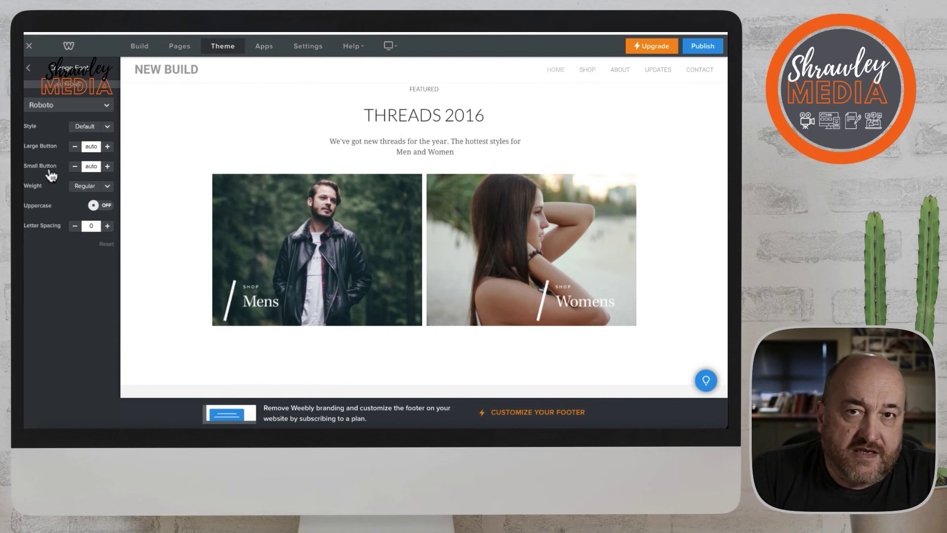
pyautogui.click(29, 70)
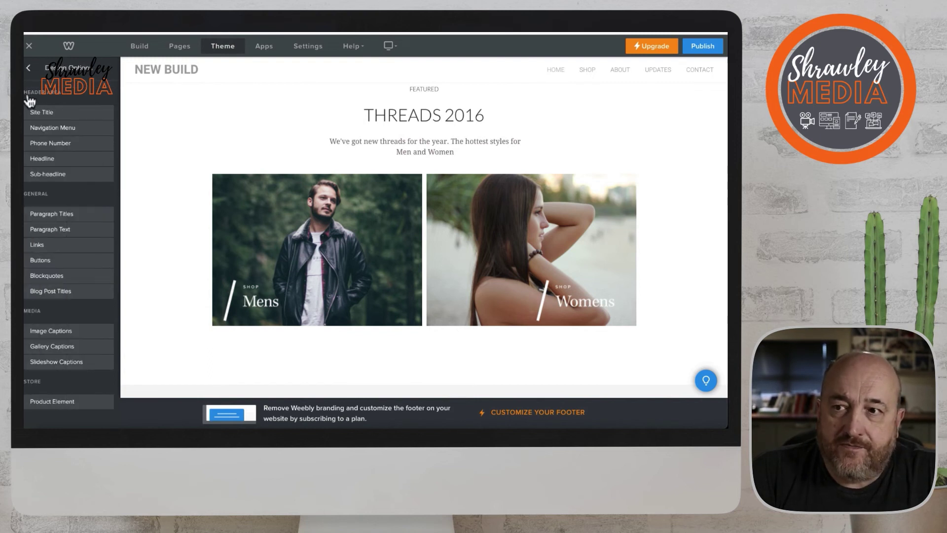
pyautogui.click(70, 277)
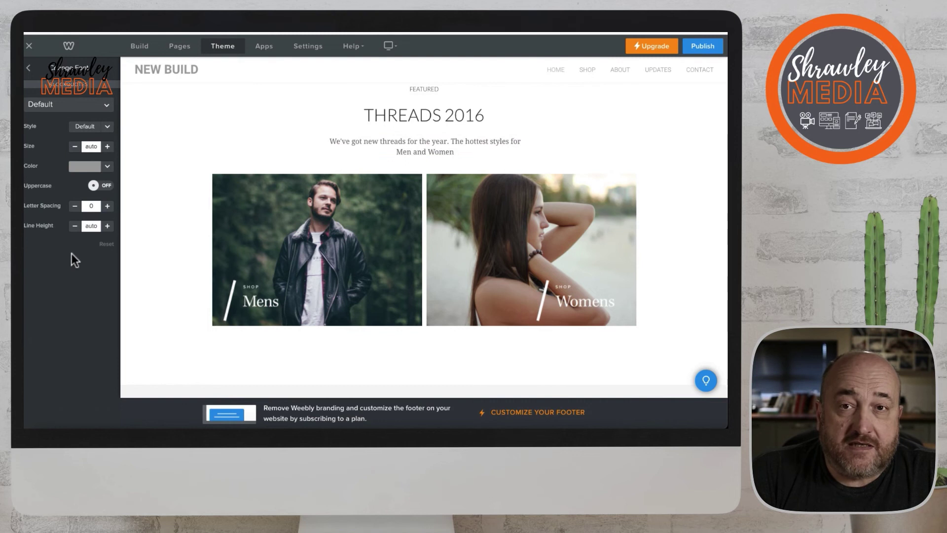
pyautogui.click(28, 67)
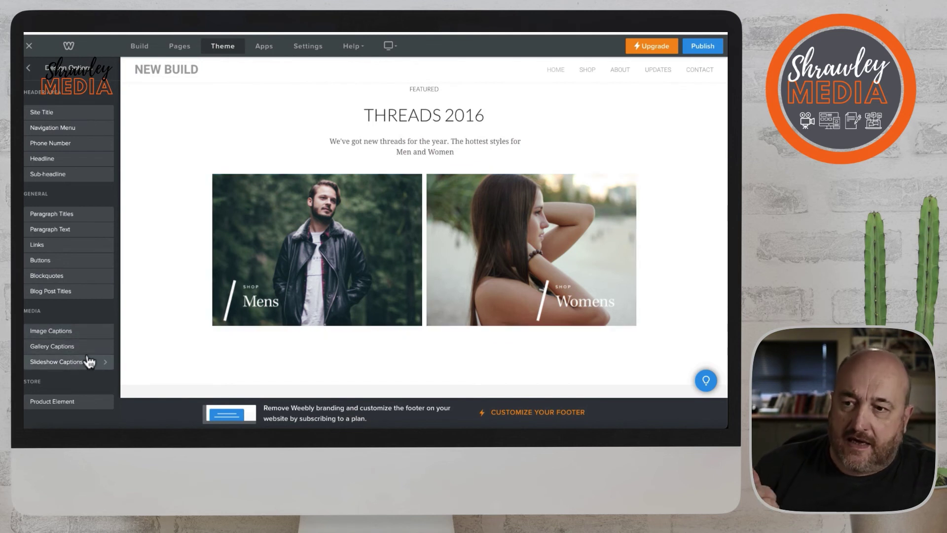
pyautogui.click(65, 406)
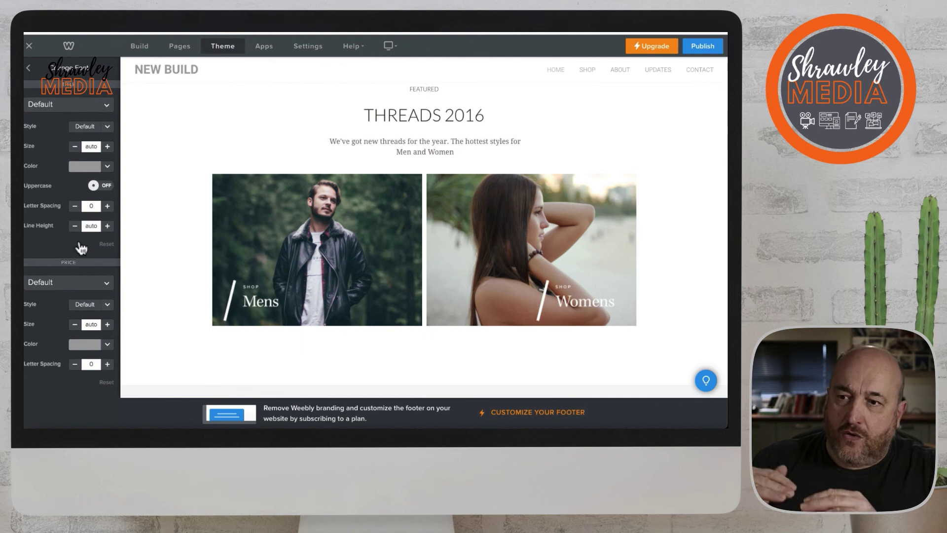
# - Try the theme without the Full Width option, turn the option on again and return to the main theme settings
pyautogui.click(29, 70)
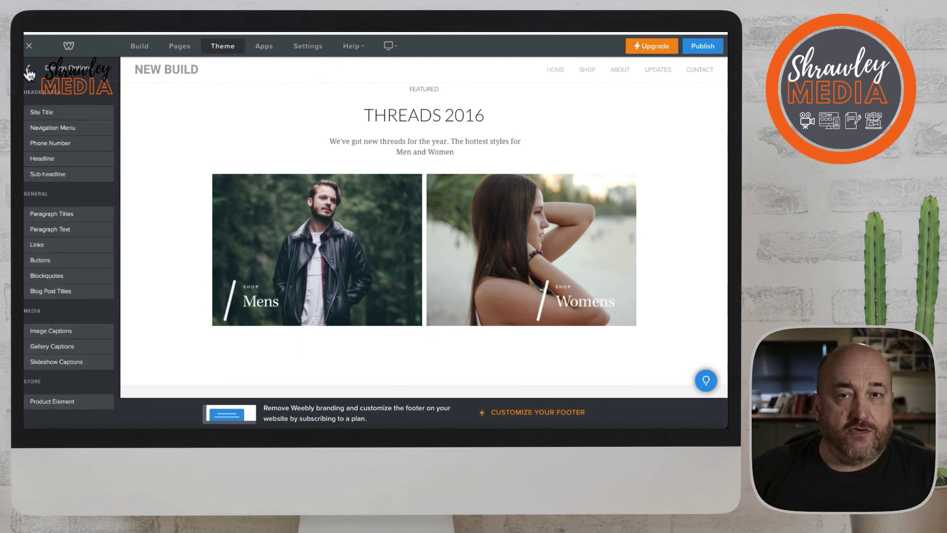
pyautogui.click(28, 71)
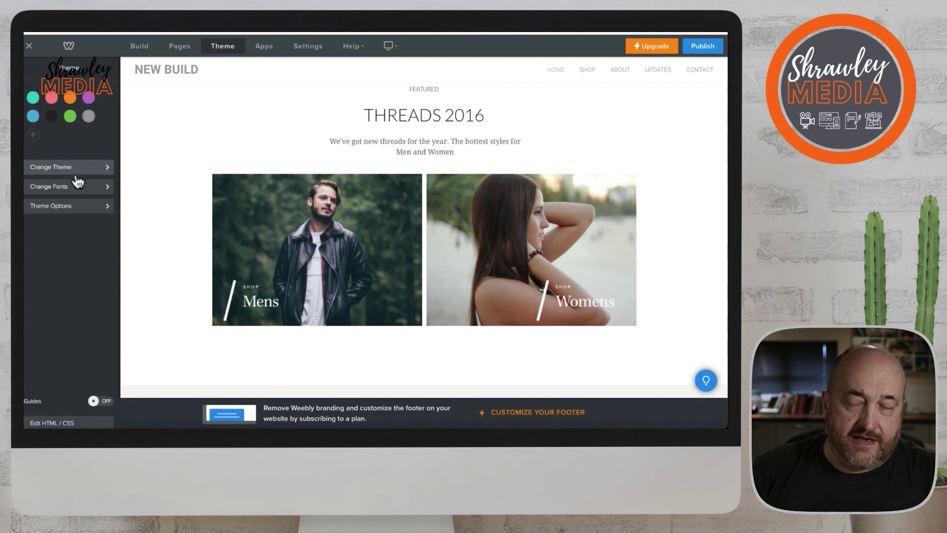
pyautogui.click(75, 208)
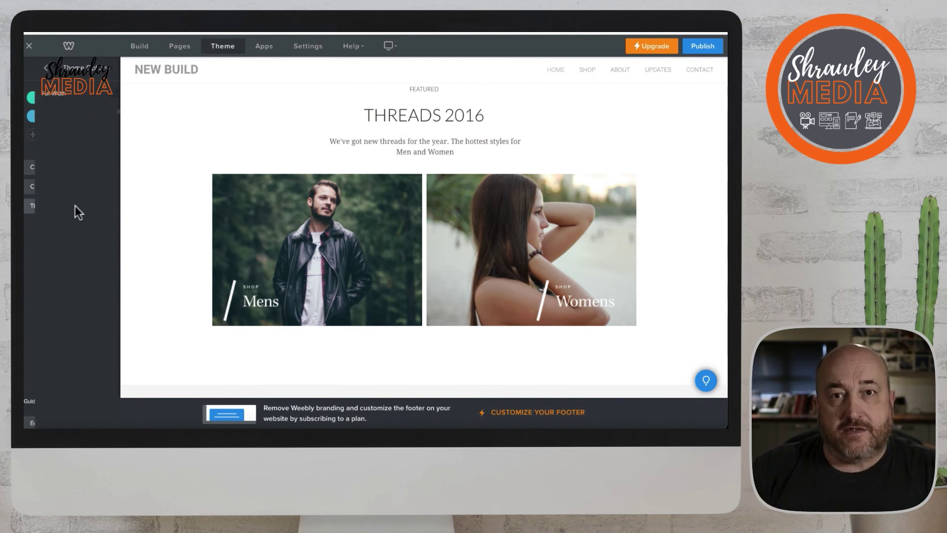
pyautogui.click(103, 99)
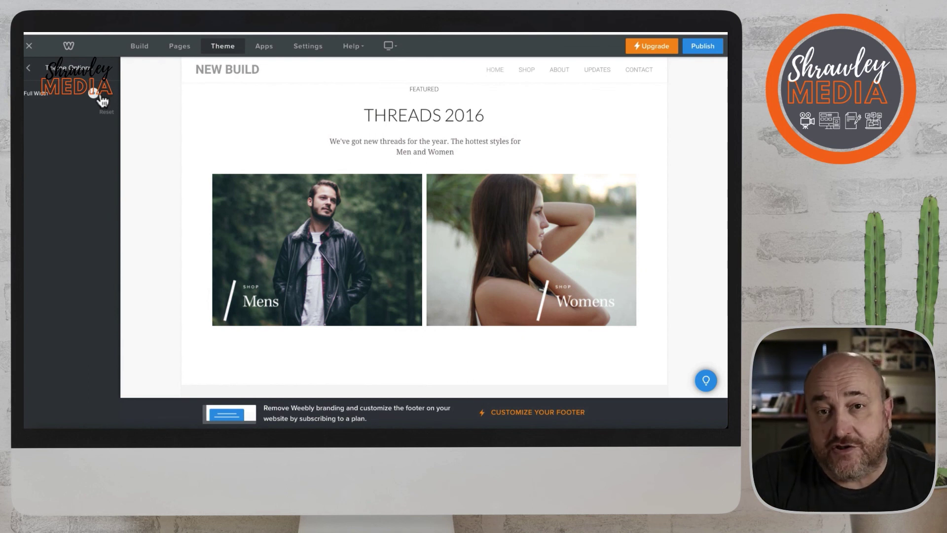
pyautogui.click(103, 98)
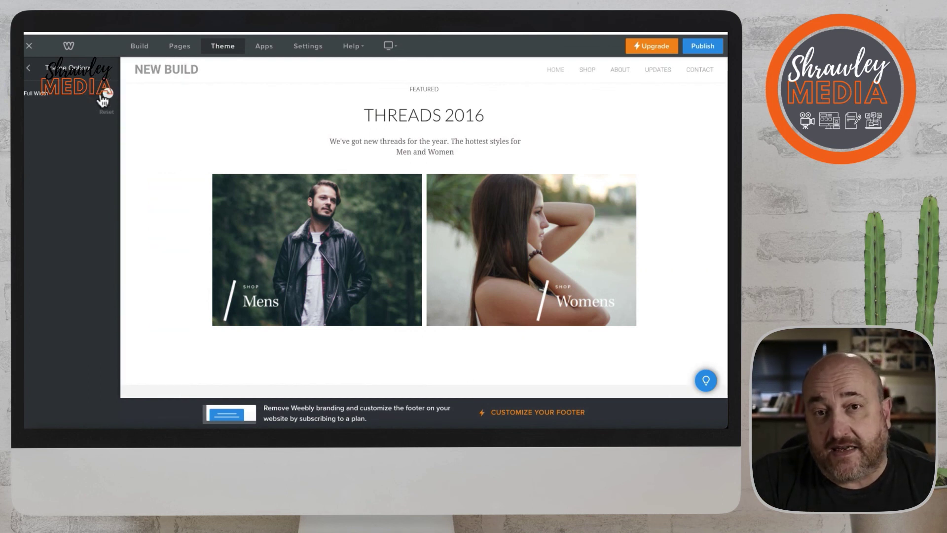
pyautogui.click(28, 72)
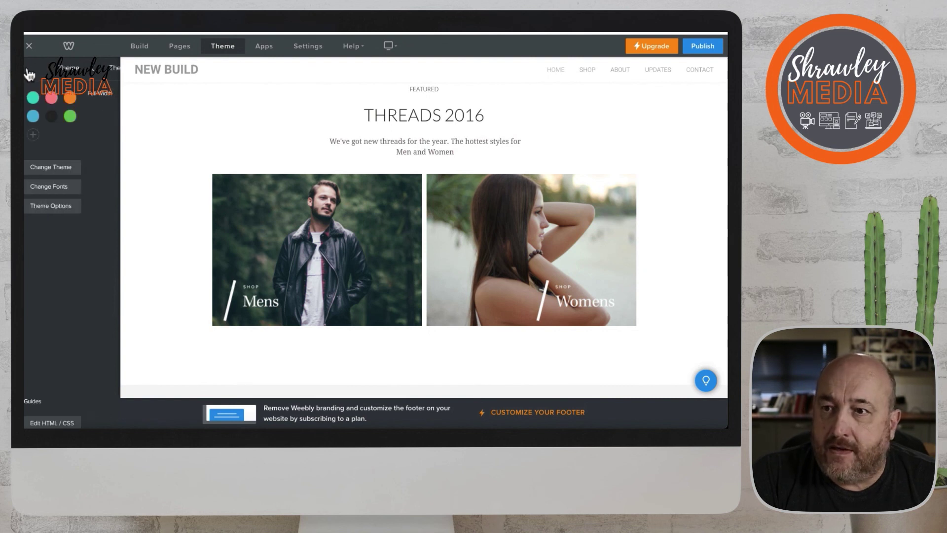
# - Try the light red theme color, set the theme color to blue and check the site title
pyautogui.click(51, 98)
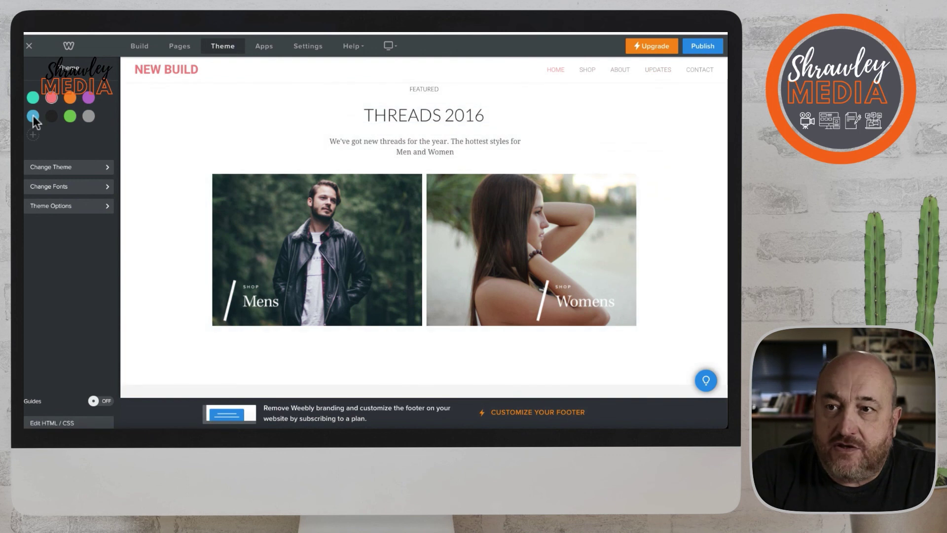
pyautogui.click(32, 116)
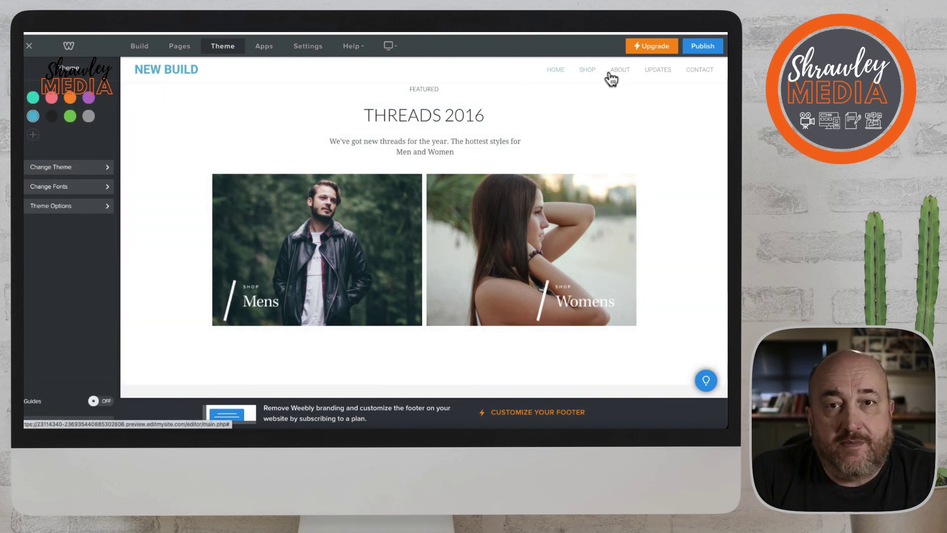
pyautogui.click(156, 70)
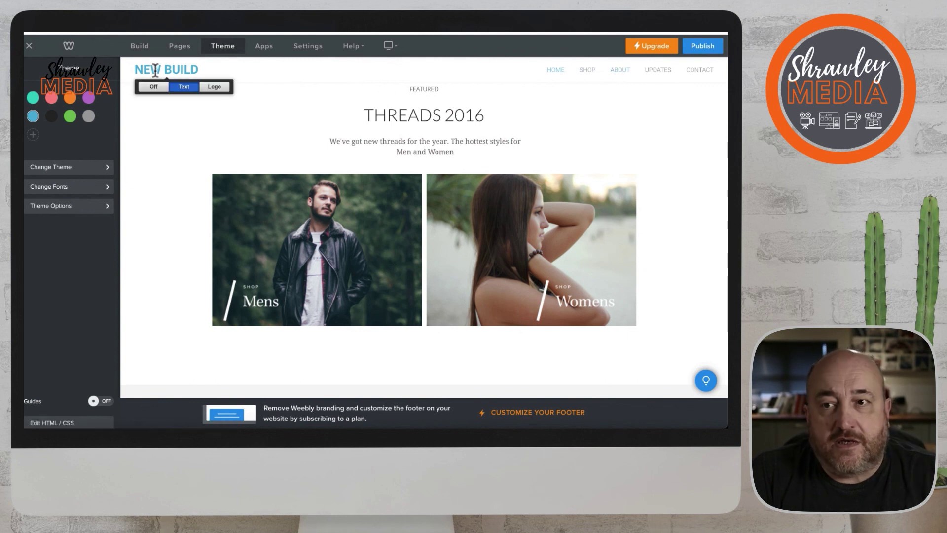
pyautogui.click(132, 162)
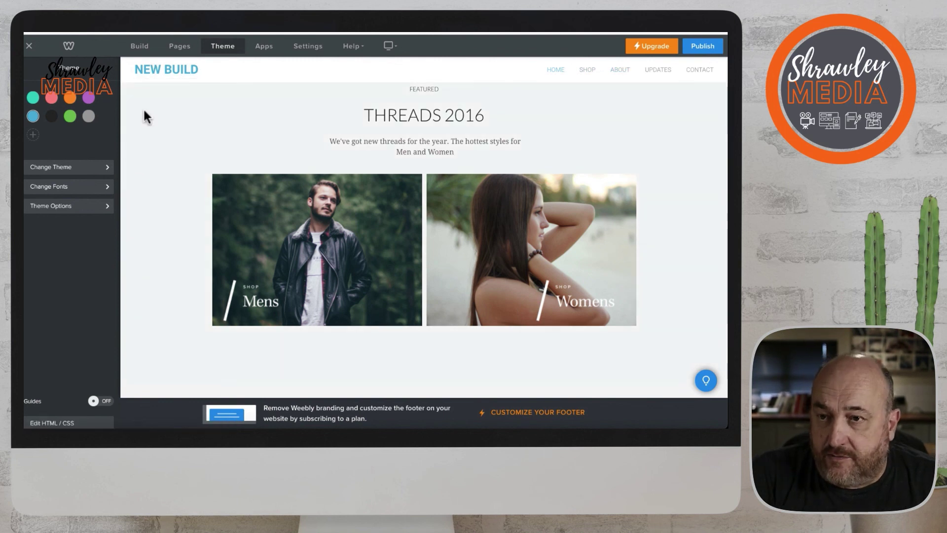
pyautogui.click(146, 69)
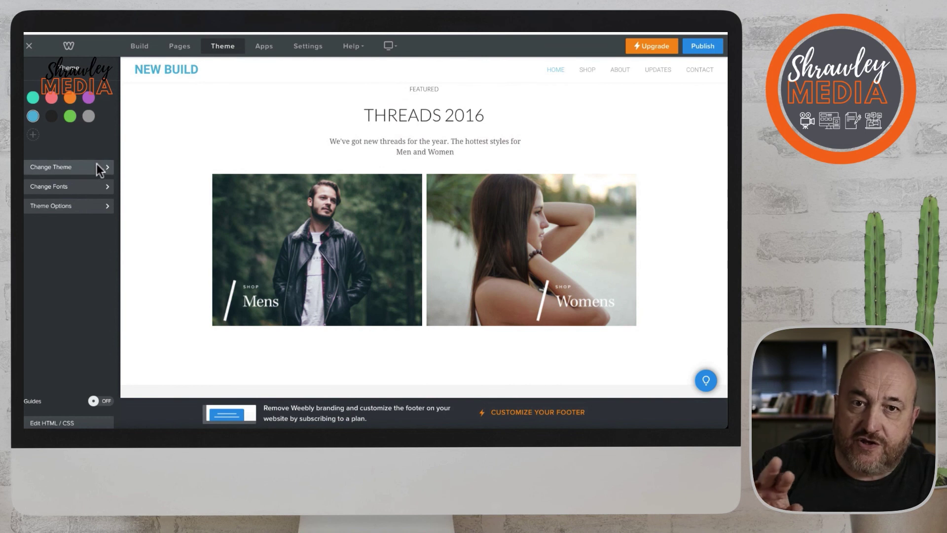
# - Set the site title's font color to dark gray and return to the list of font design options
pyautogui.click(89, 191)
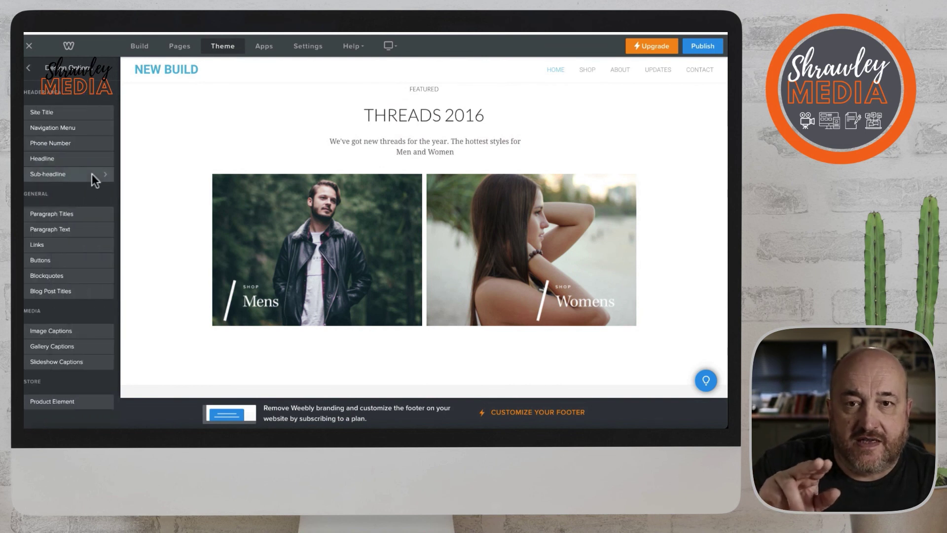
pyautogui.click(55, 115)
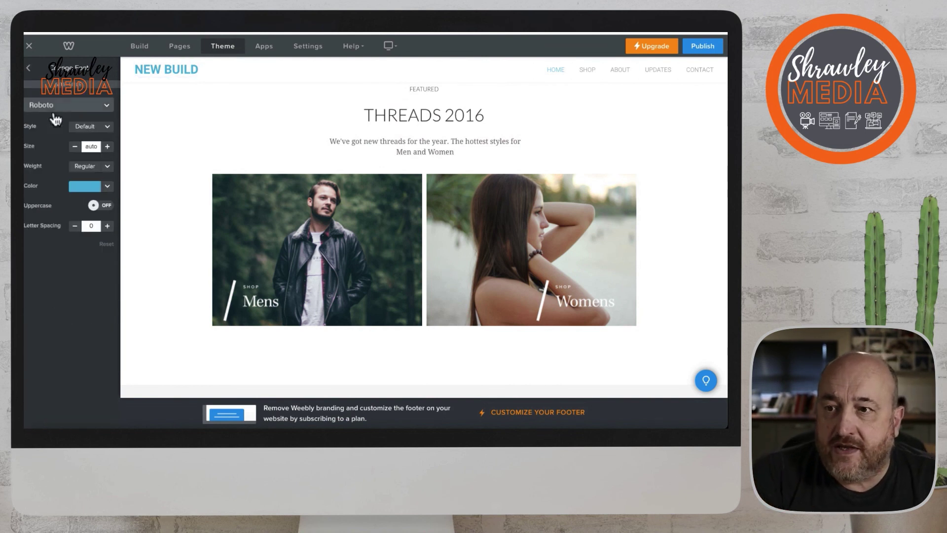
pyautogui.click(107, 188)
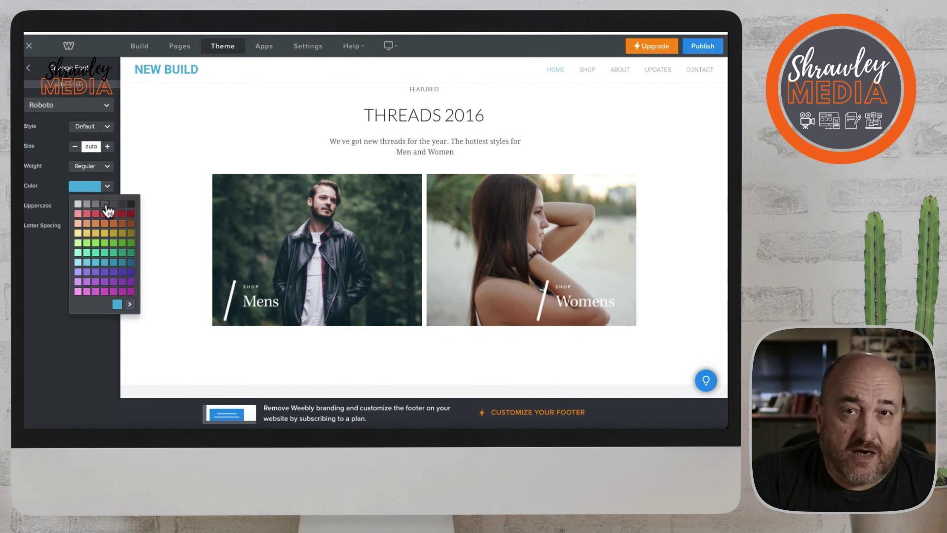
pyautogui.click(114, 204)
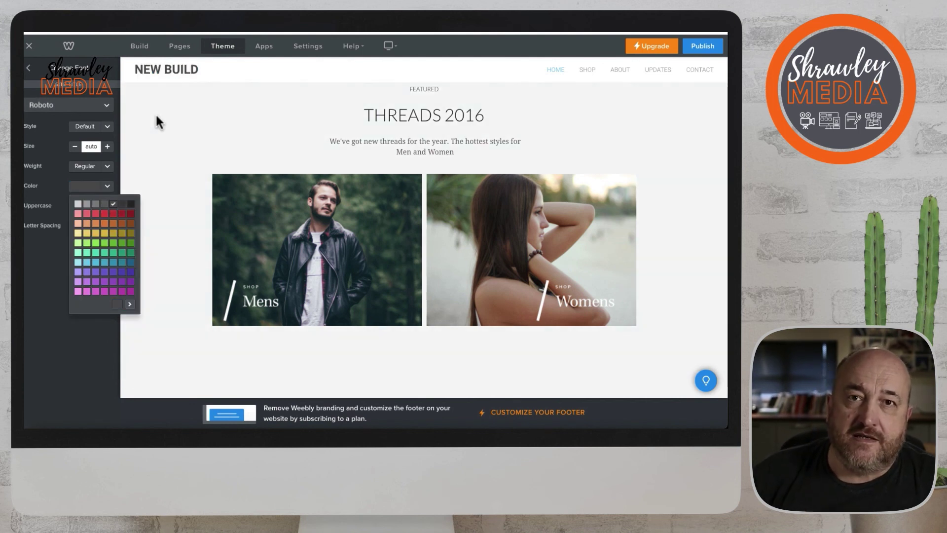
pyautogui.scroll(5, 156, 114)
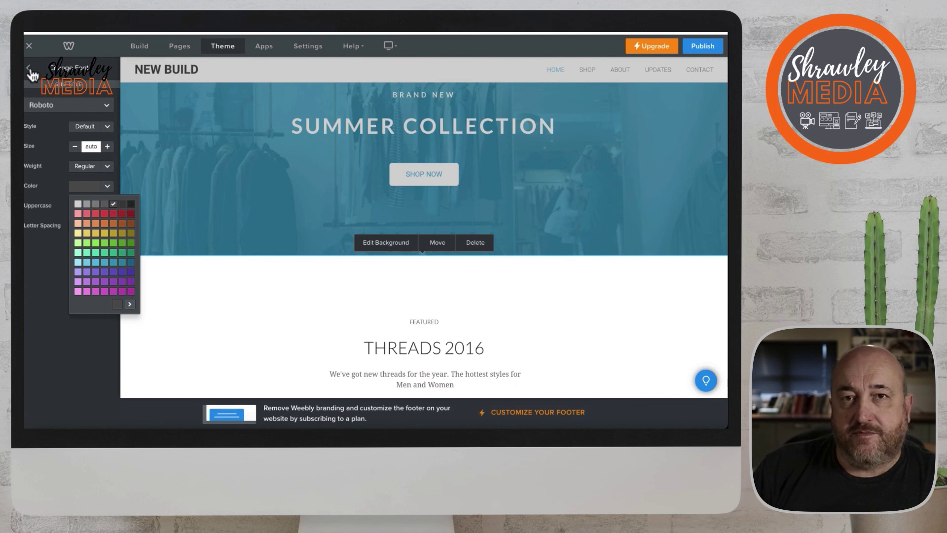
pyautogui.click(28, 70)
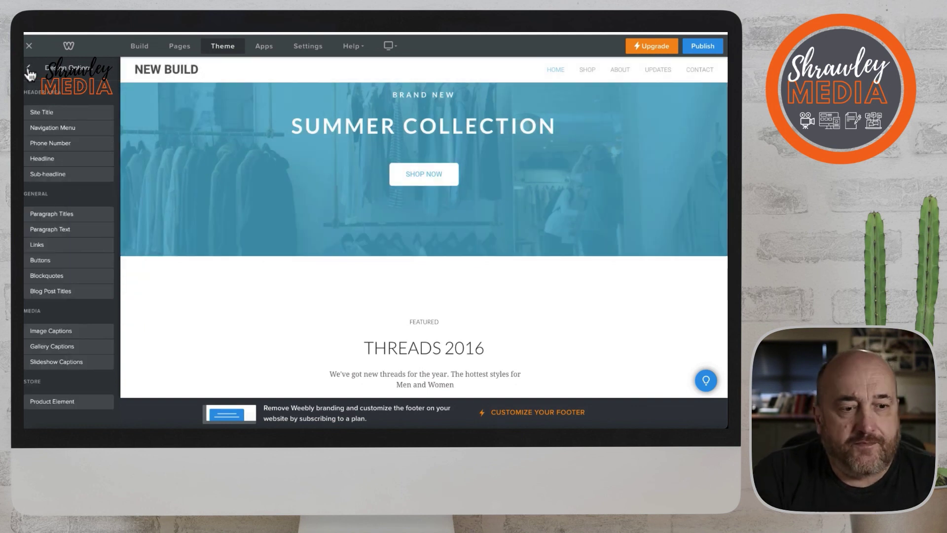